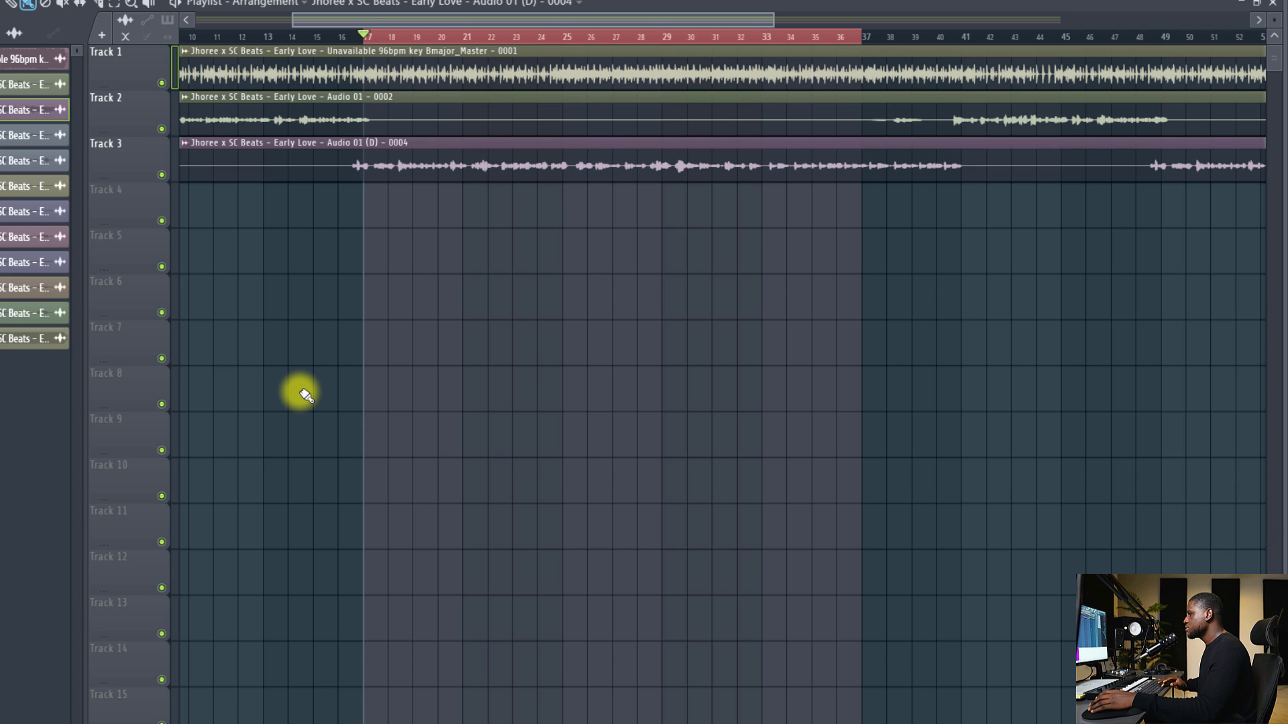
# - Play the arrangement to hear the vocal with its Breath Control and Compressor chain
pyautogui.press('space')
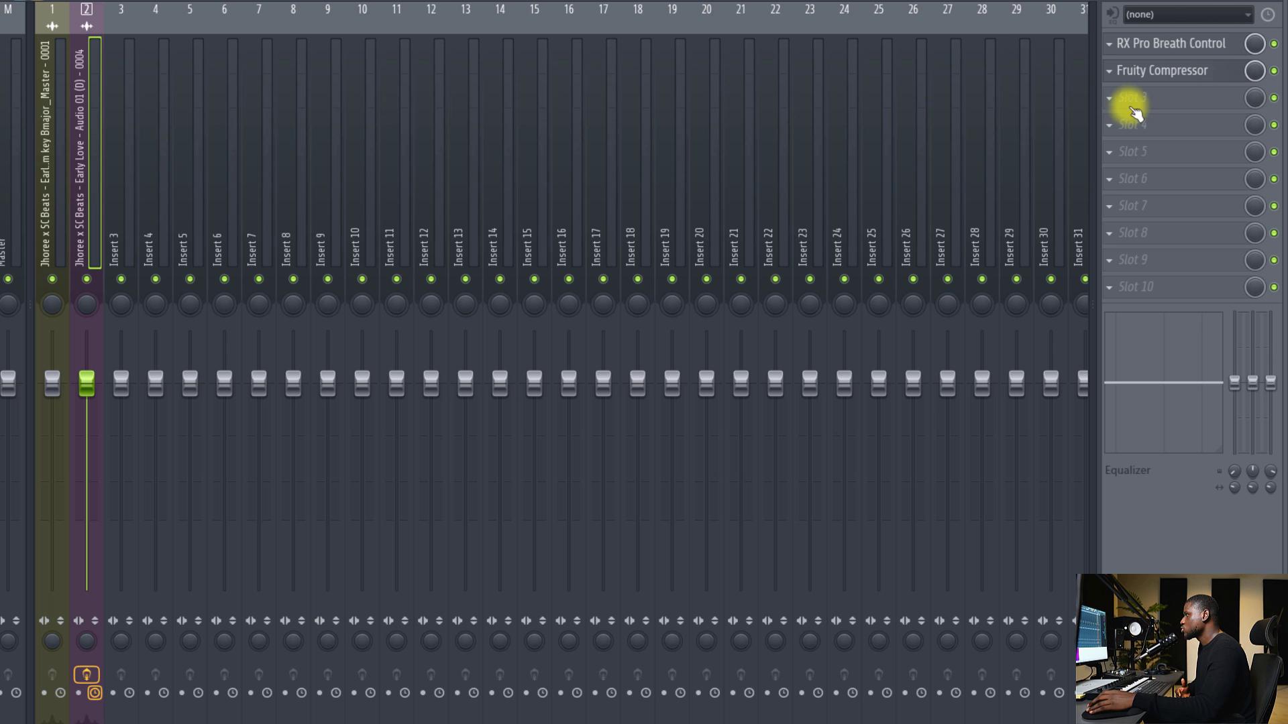
# - Load Fruity parametric EQ 2 into the vocal insert's third slot and centre its window
pyautogui.click(1141, 102)
pyautogui.click(1033, 3)
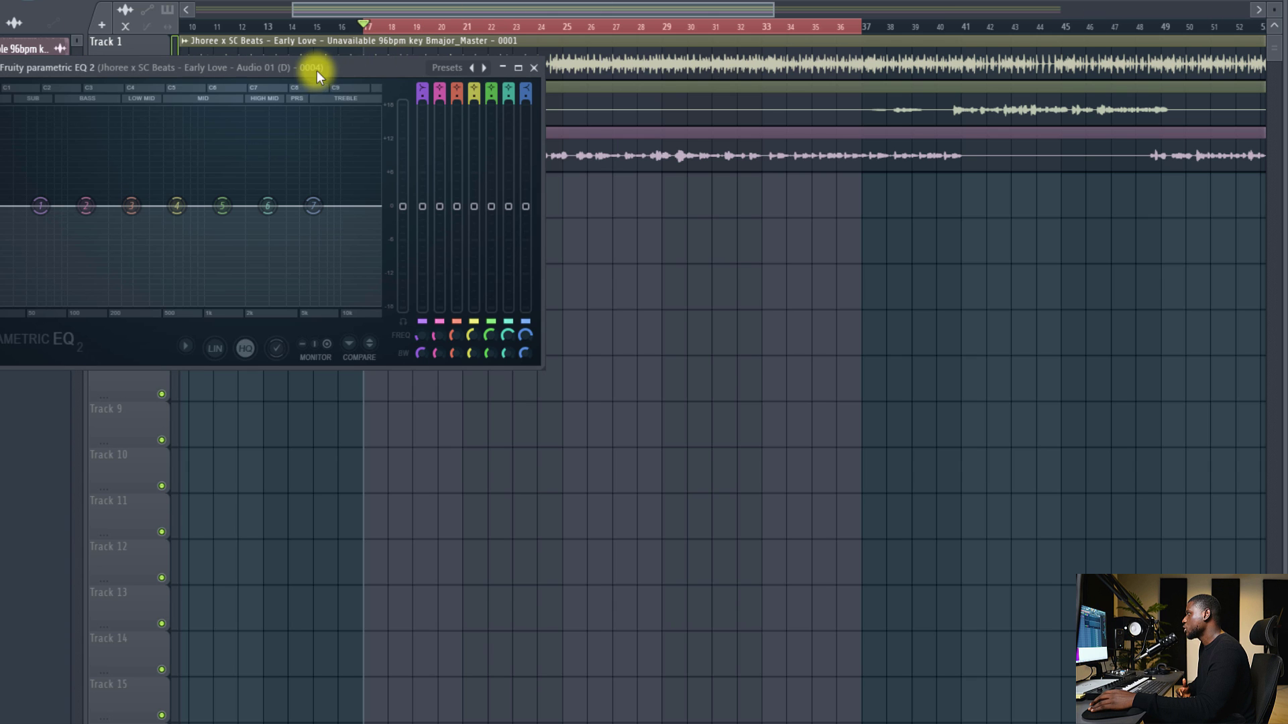
pyautogui.moveTo(316, 65); pyautogui.dragTo(726, 312)
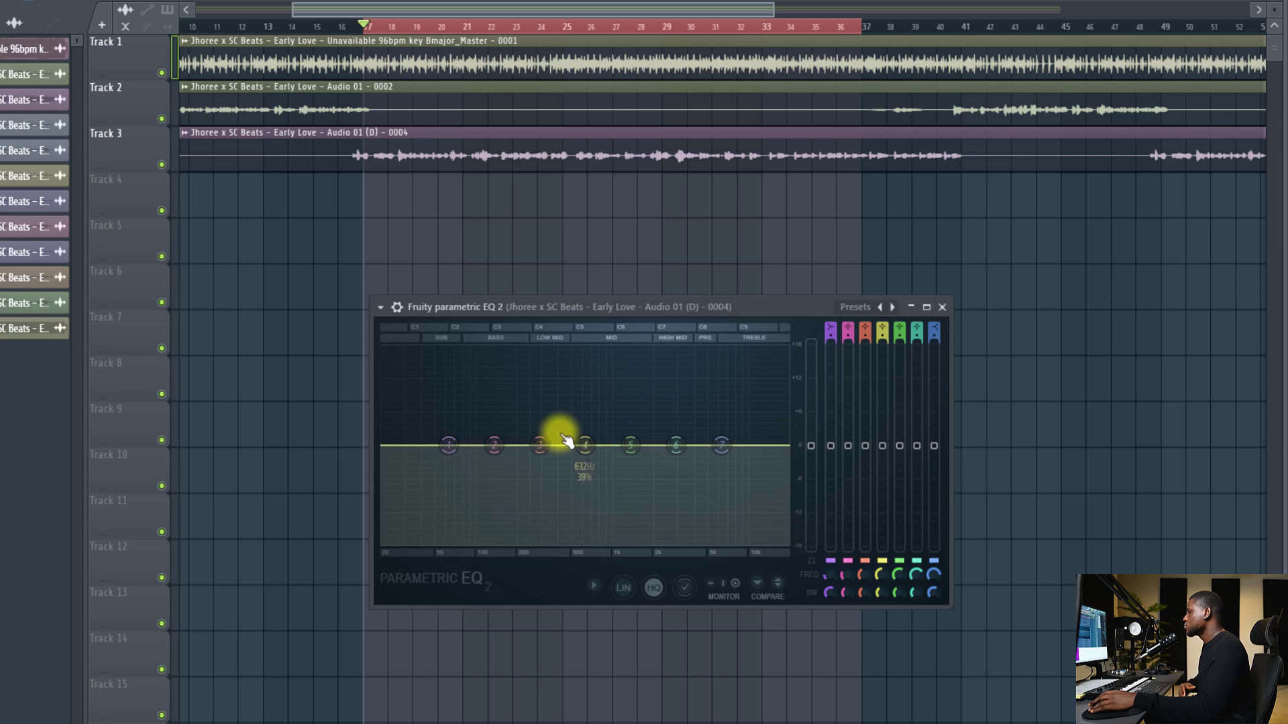
# - Make EQ band 1 a steep-order high-pass filter with its cutoff near 35 Hz
pyautogui.moveTo(449, 445); pyautogui.dragTo(334, 443)
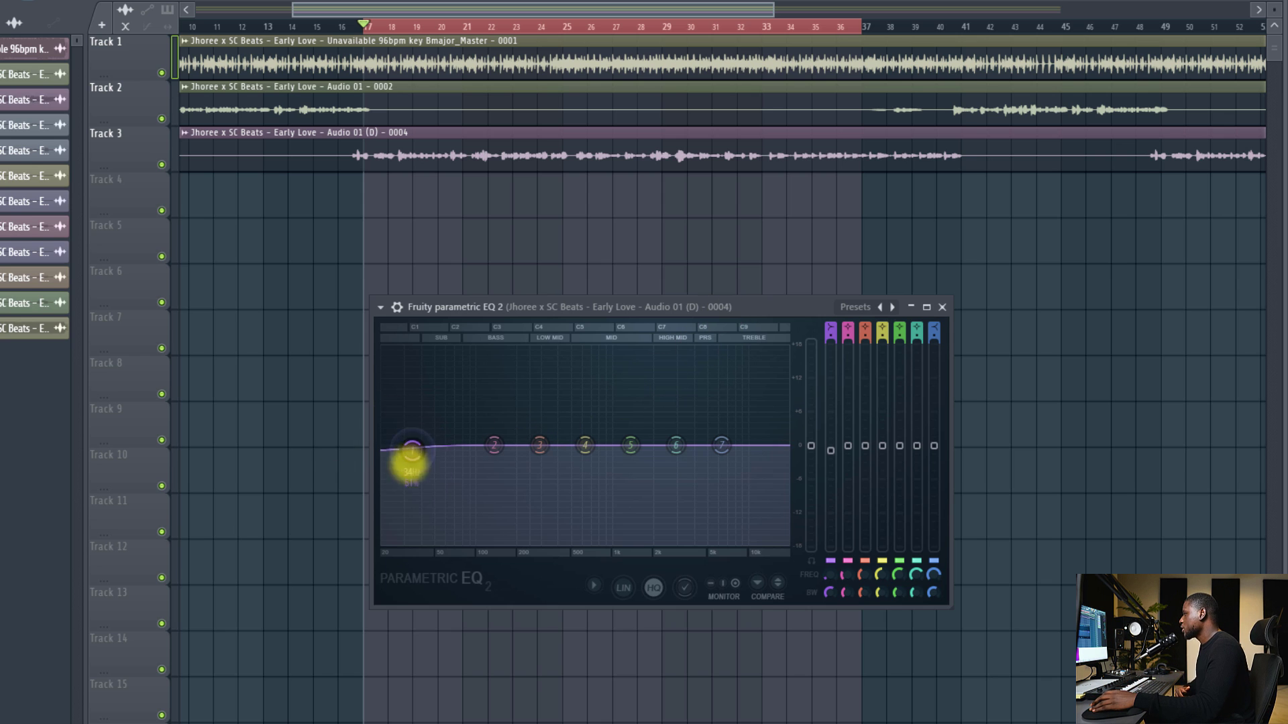
pyautogui.rightClick(408, 447)
pyautogui.moveTo(431, 490)
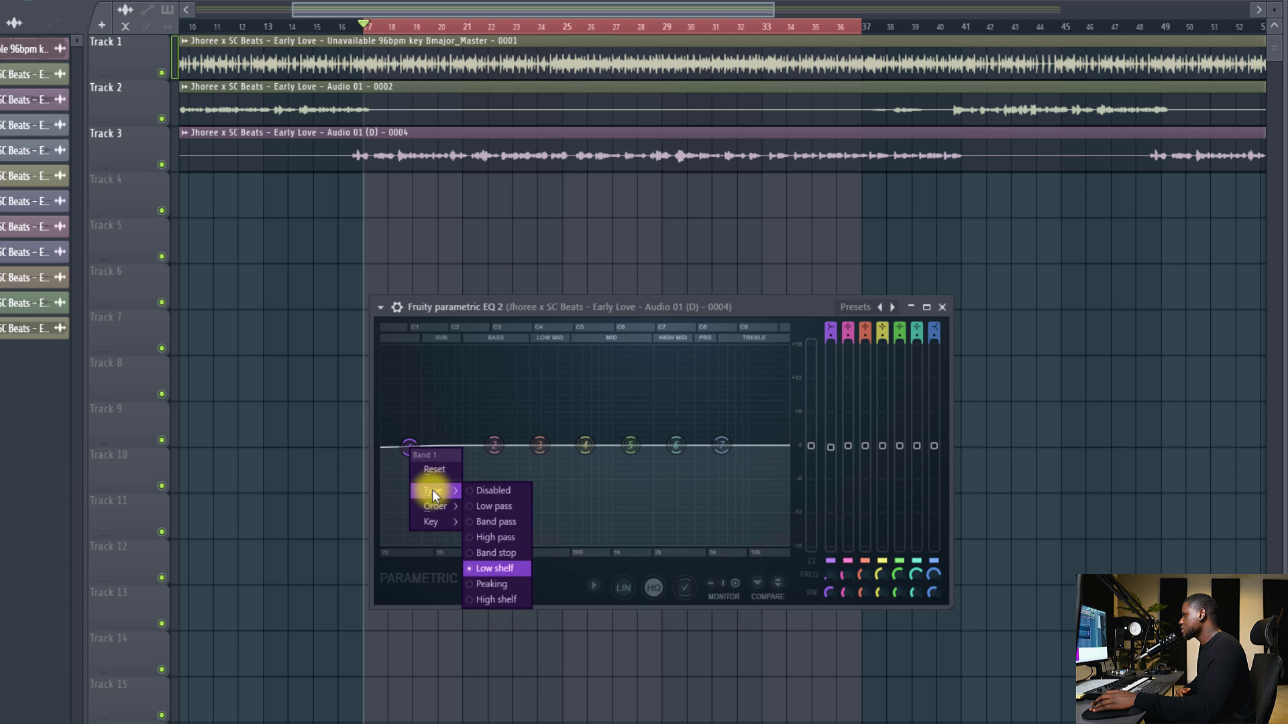
pyautogui.click(498, 537)
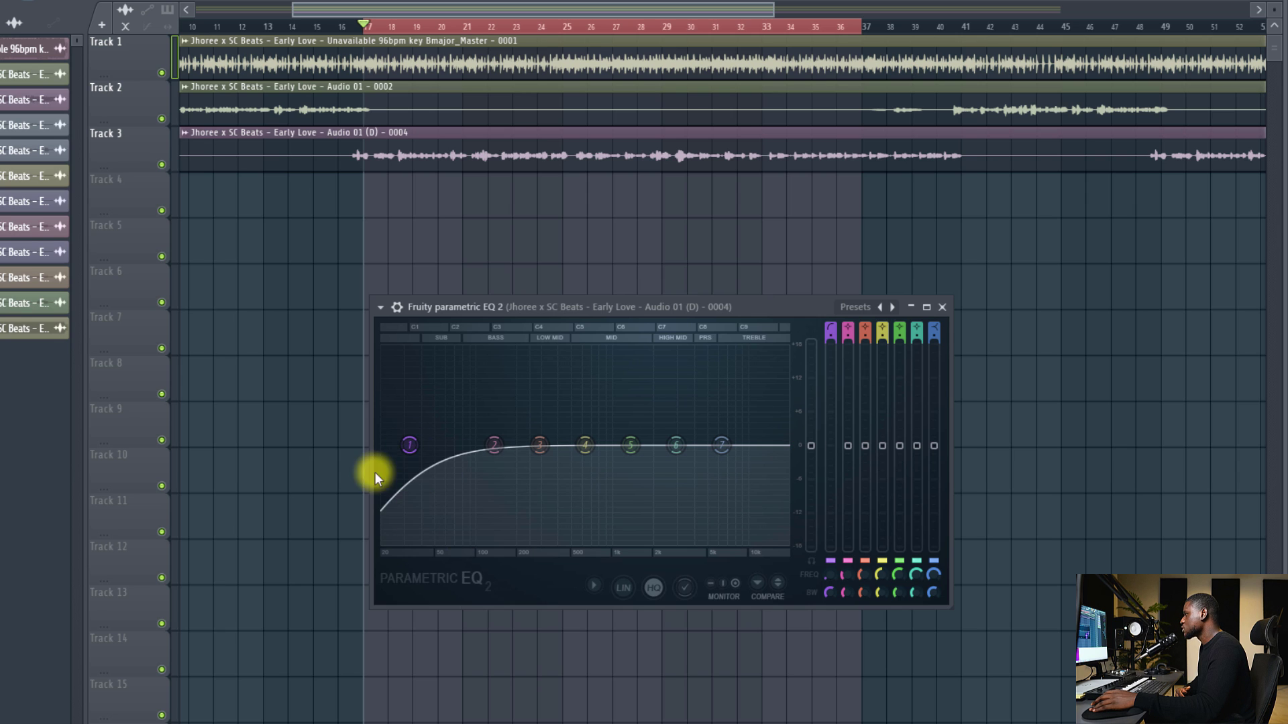
pyautogui.rightClick(410, 446)
pyautogui.moveTo(435, 505)
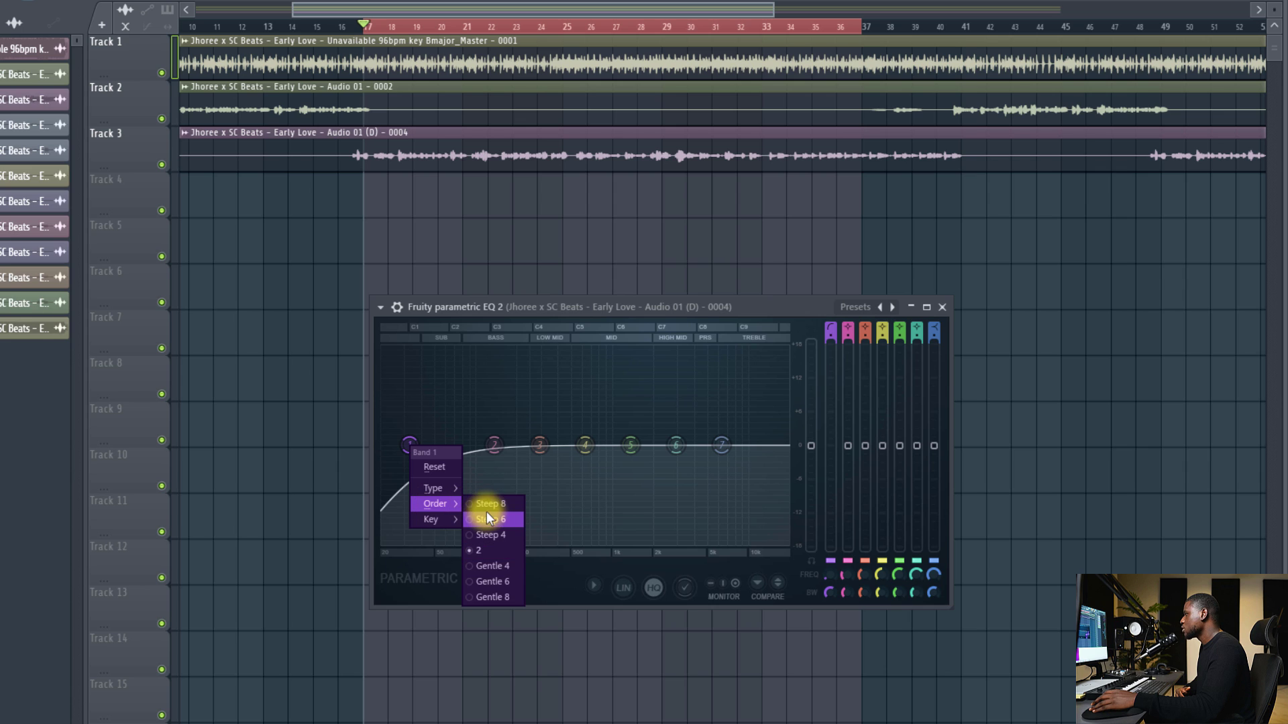
pyautogui.click(493, 507)
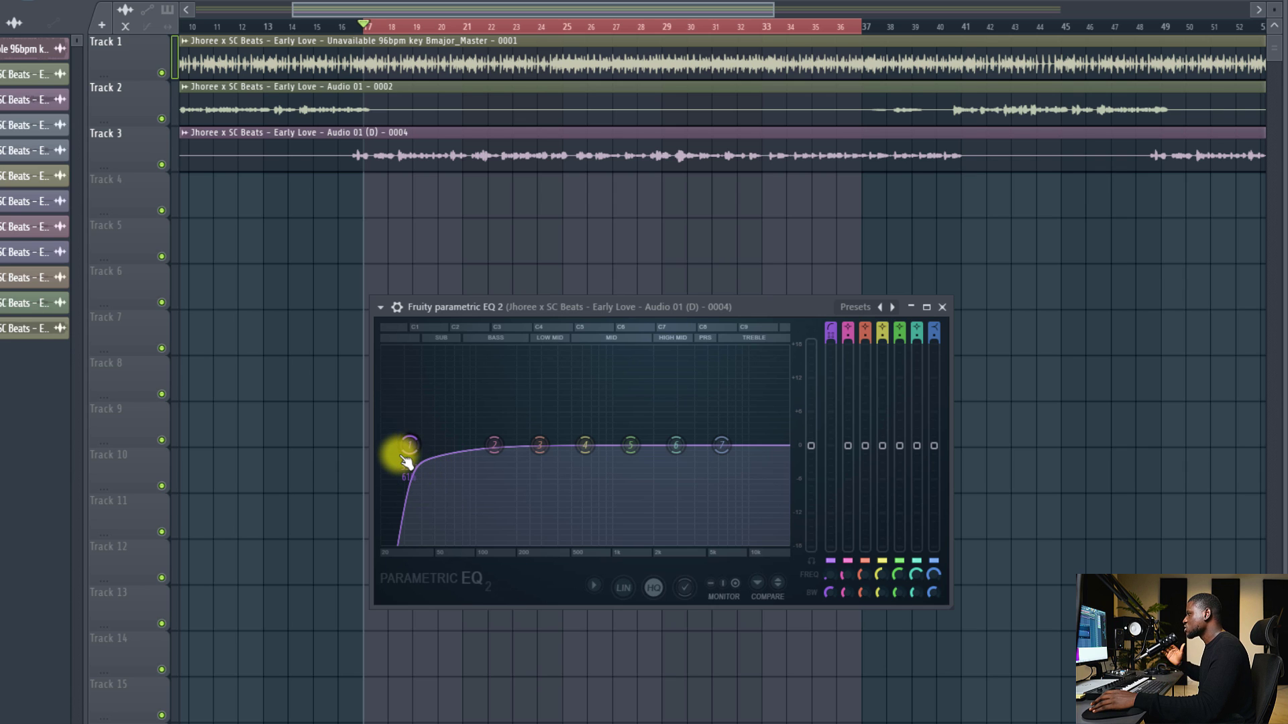
pyautogui.moveTo(406, 461); pyautogui.dragTo(417, 454)
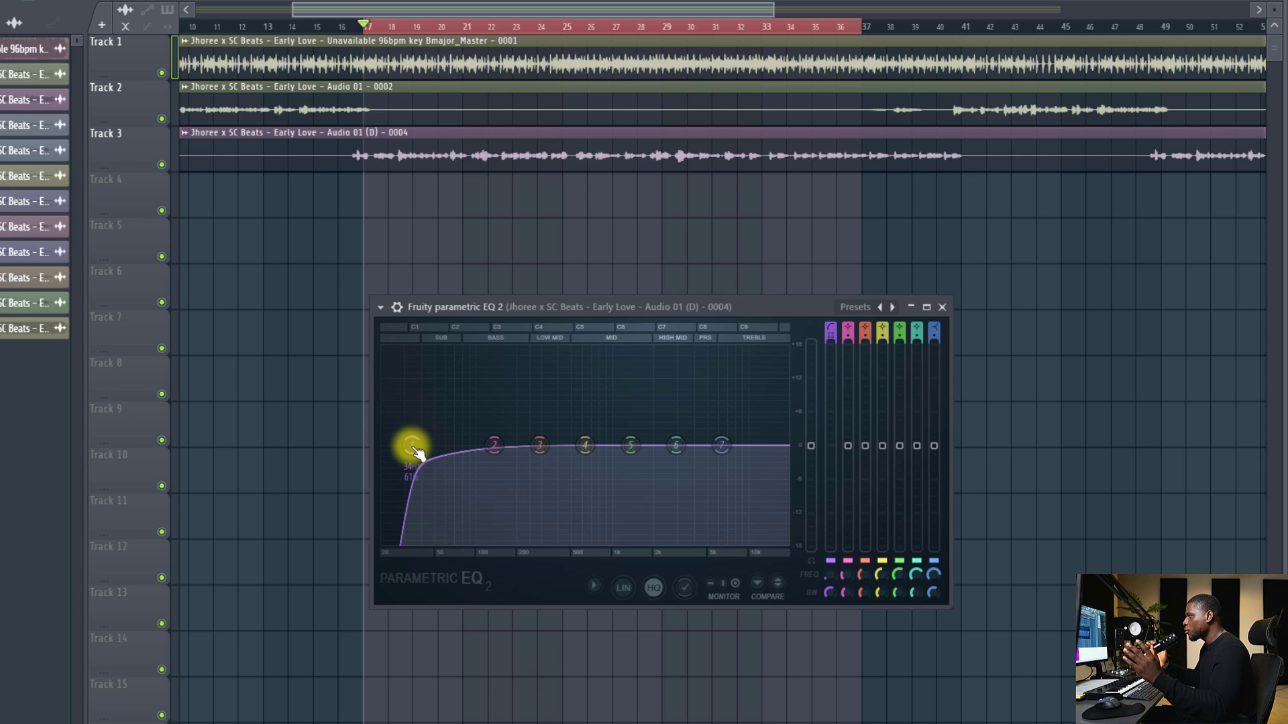
# - Raise band 1's low cut in two moves to roughly 150 Hz, then play to audition it
pyautogui.moveTo(414, 447); pyautogui.dragTo(551, 420)
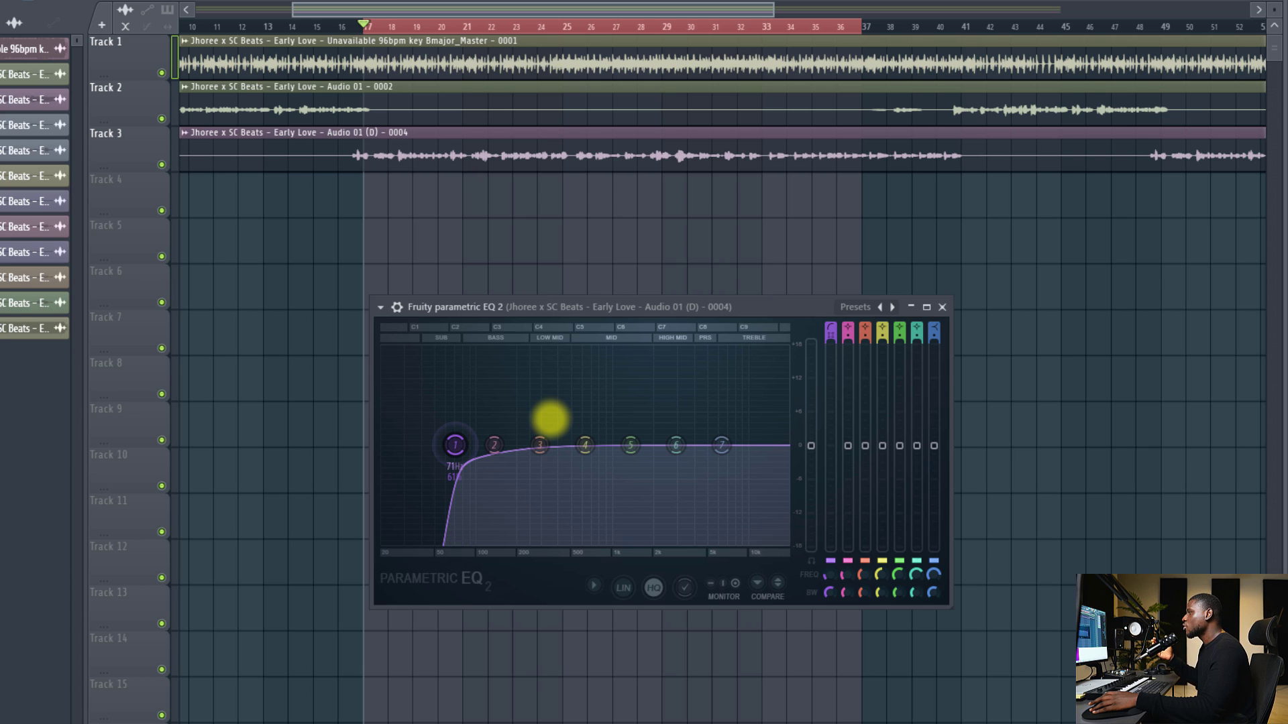
pyautogui.moveTo(551, 419); pyautogui.dragTo(695, 359)
pyautogui.press('space')
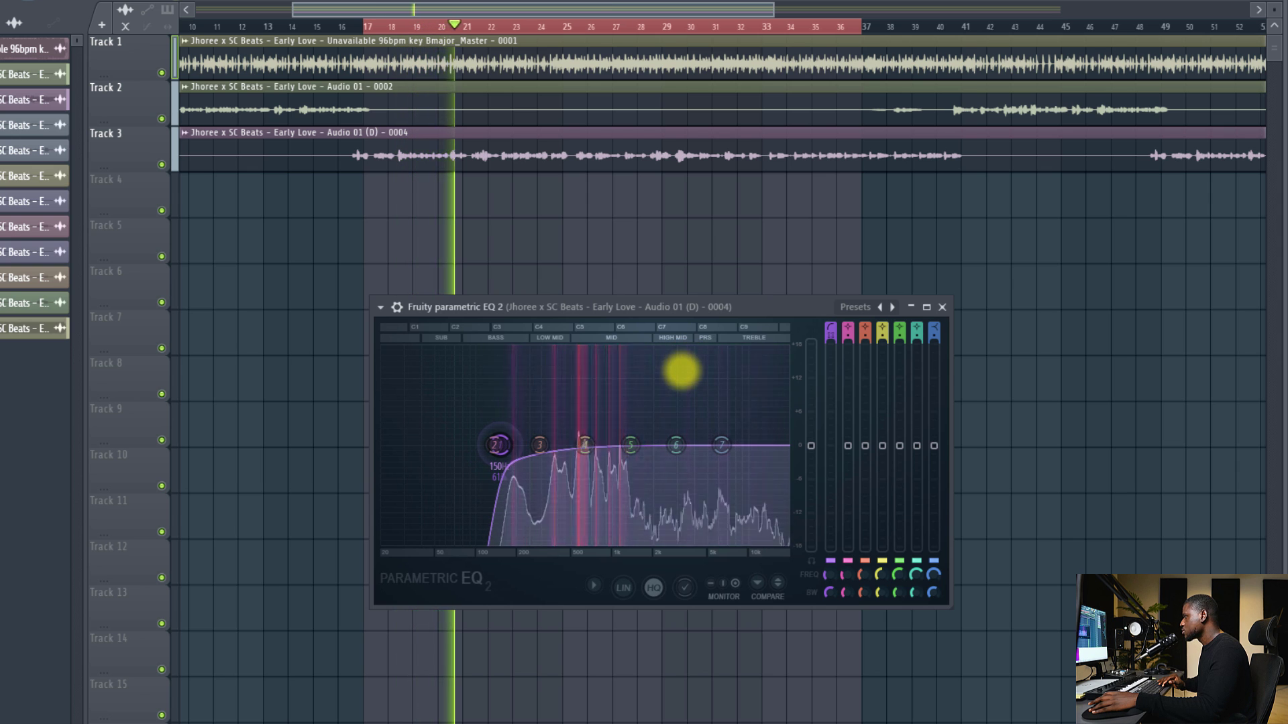
# - Show the EQ's wrapper controls and A/B the vocal with the EQ bypassed and enabled, leaving it on
pyautogui.press('space')
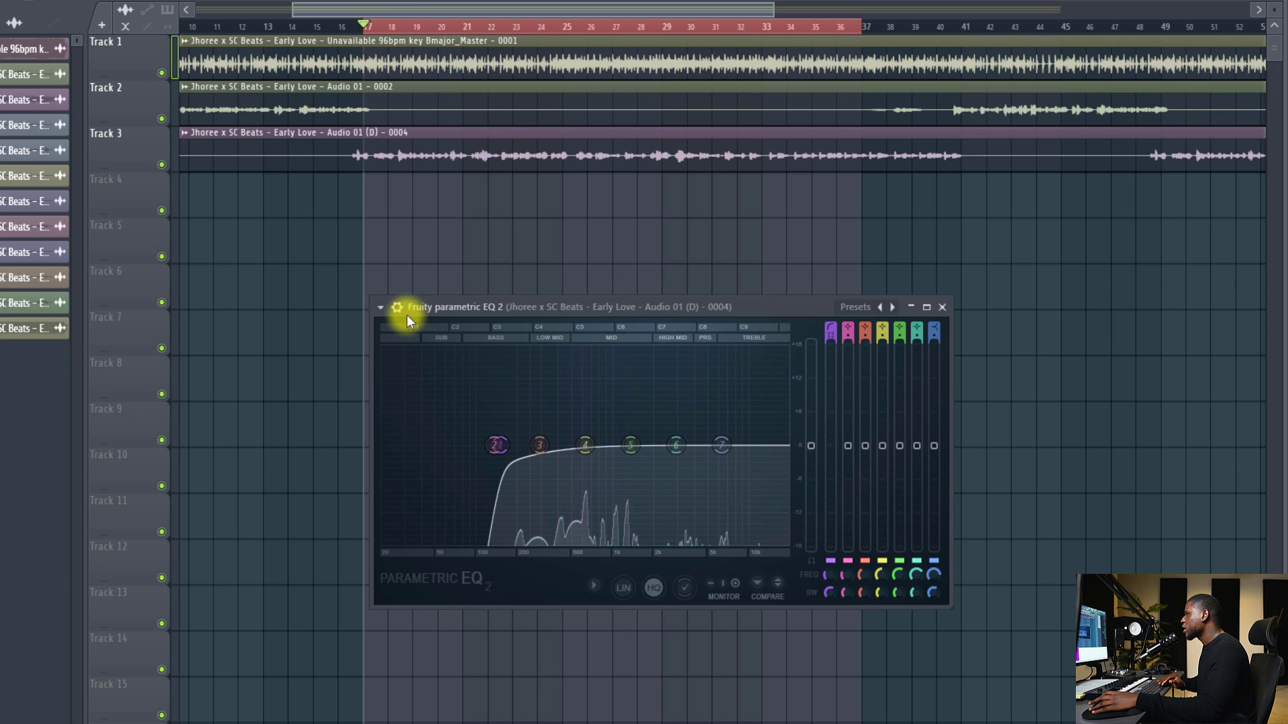
pyautogui.click(401, 310)
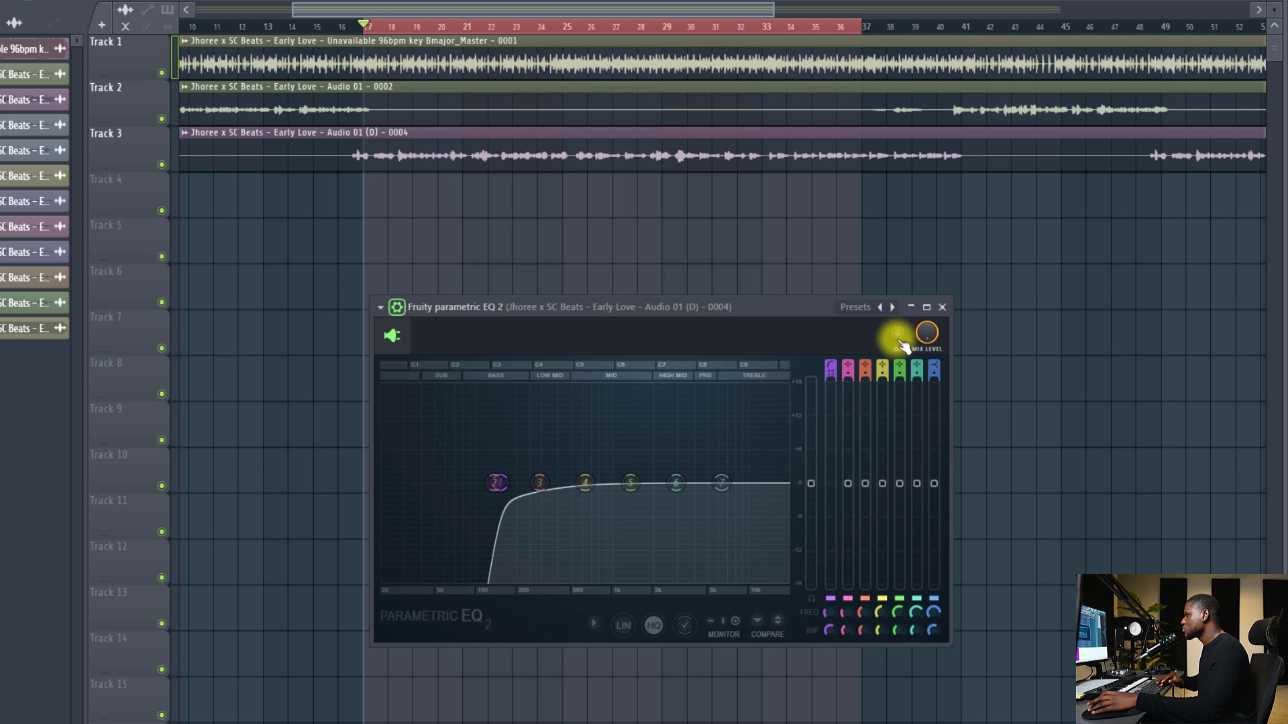
pyautogui.press('space')
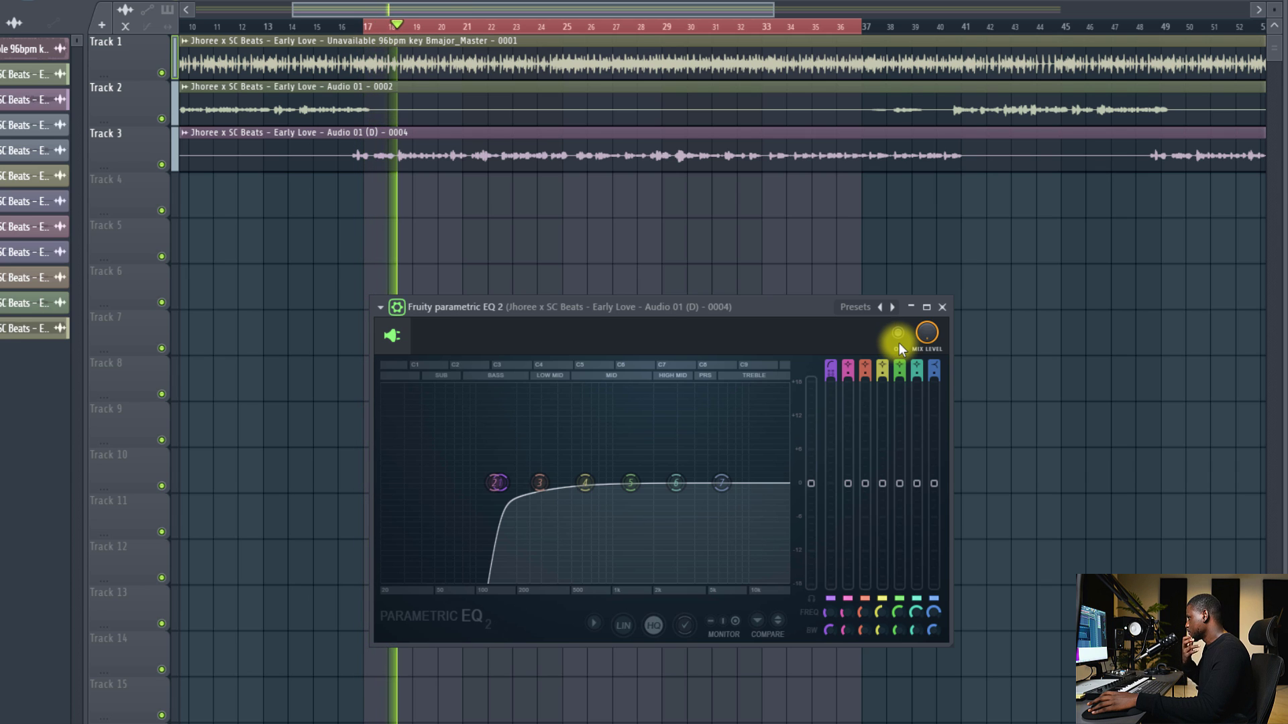
pyautogui.click(903, 339)
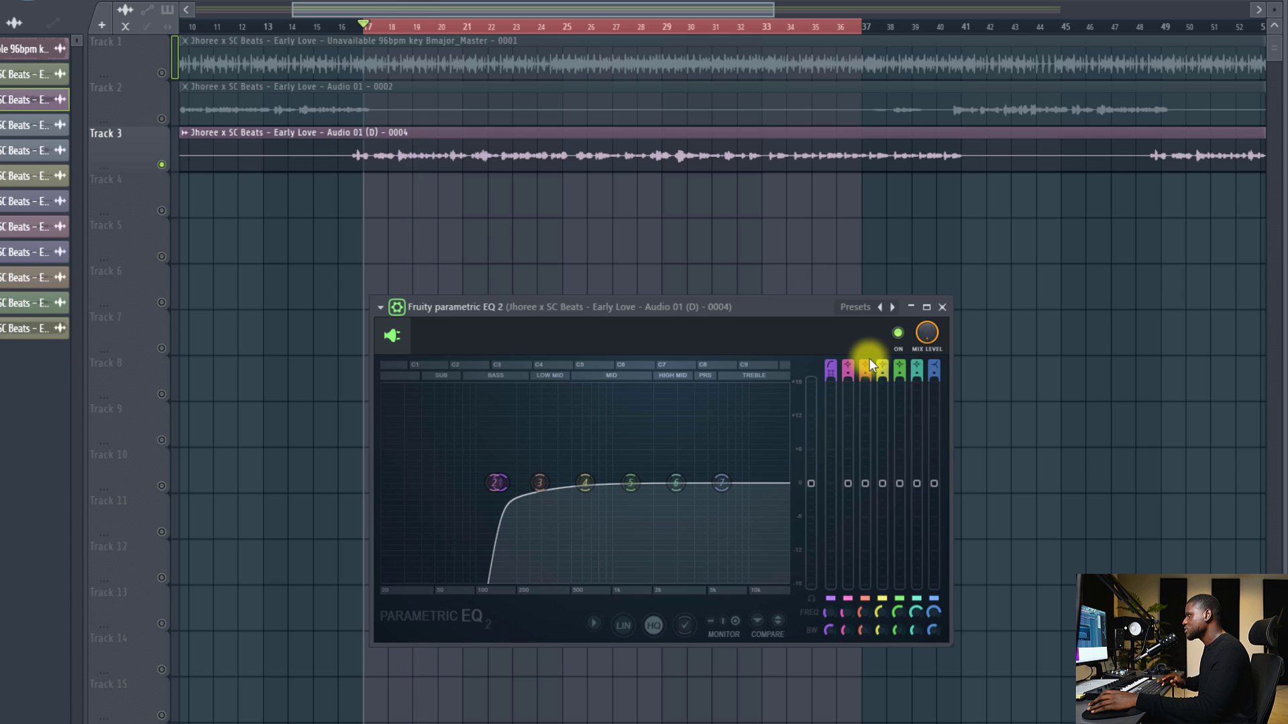
pyautogui.press('space')
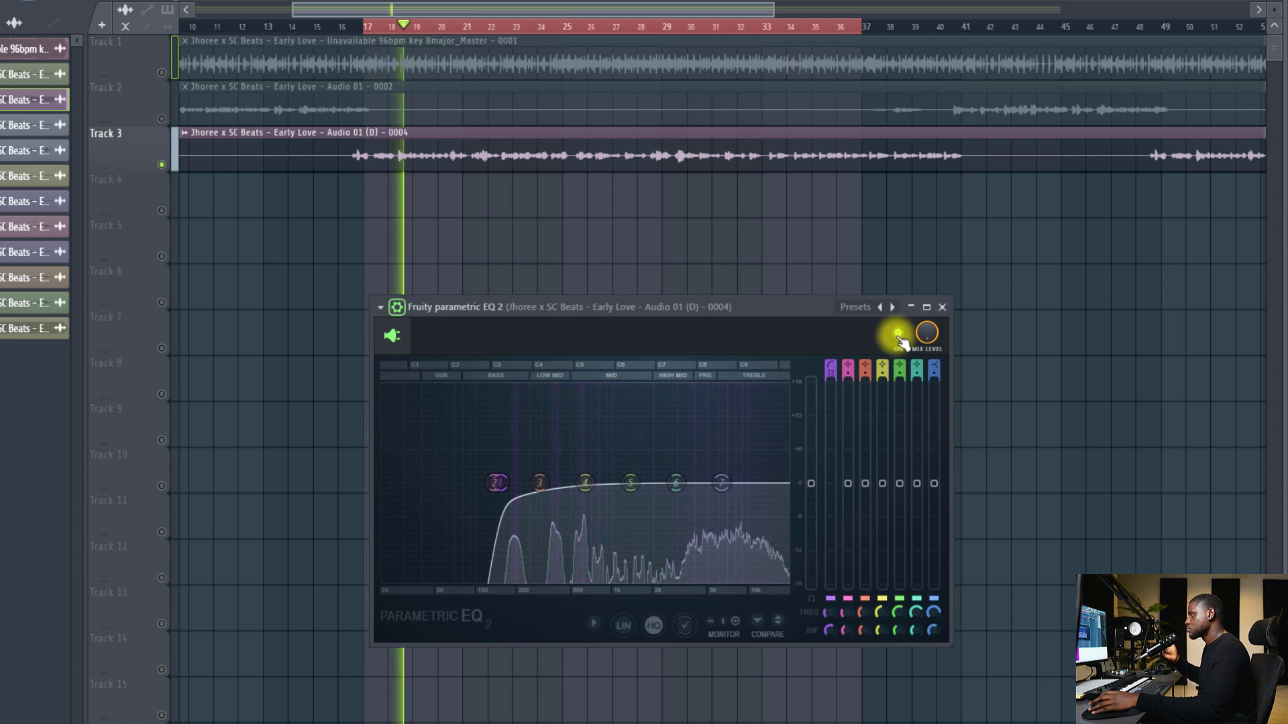
pyautogui.click(898, 333)
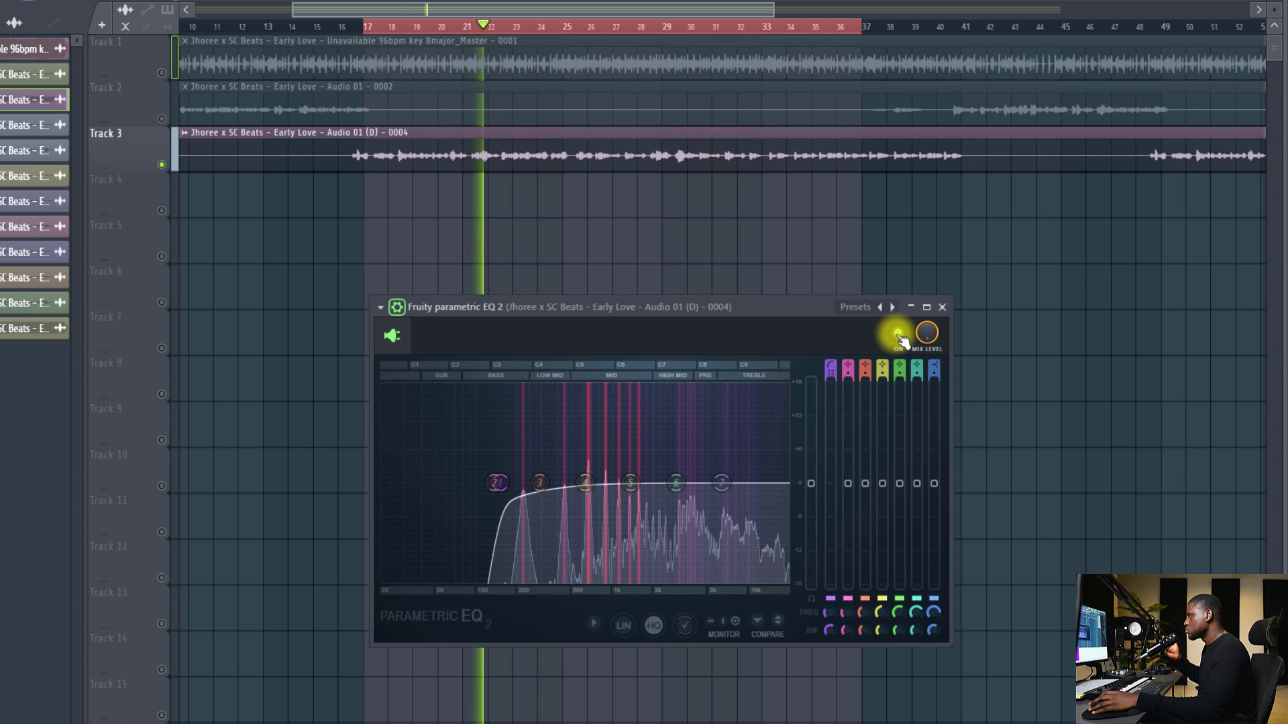
pyautogui.click(898, 333)
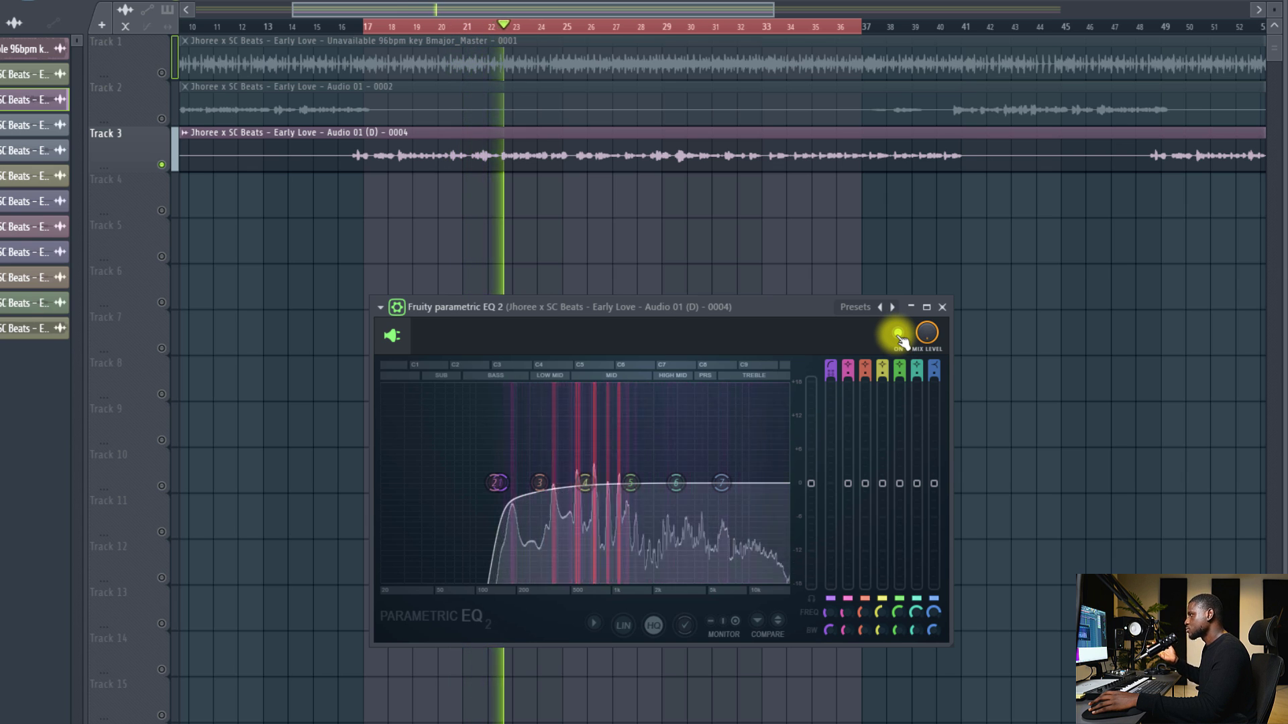
pyautogui.press('space')
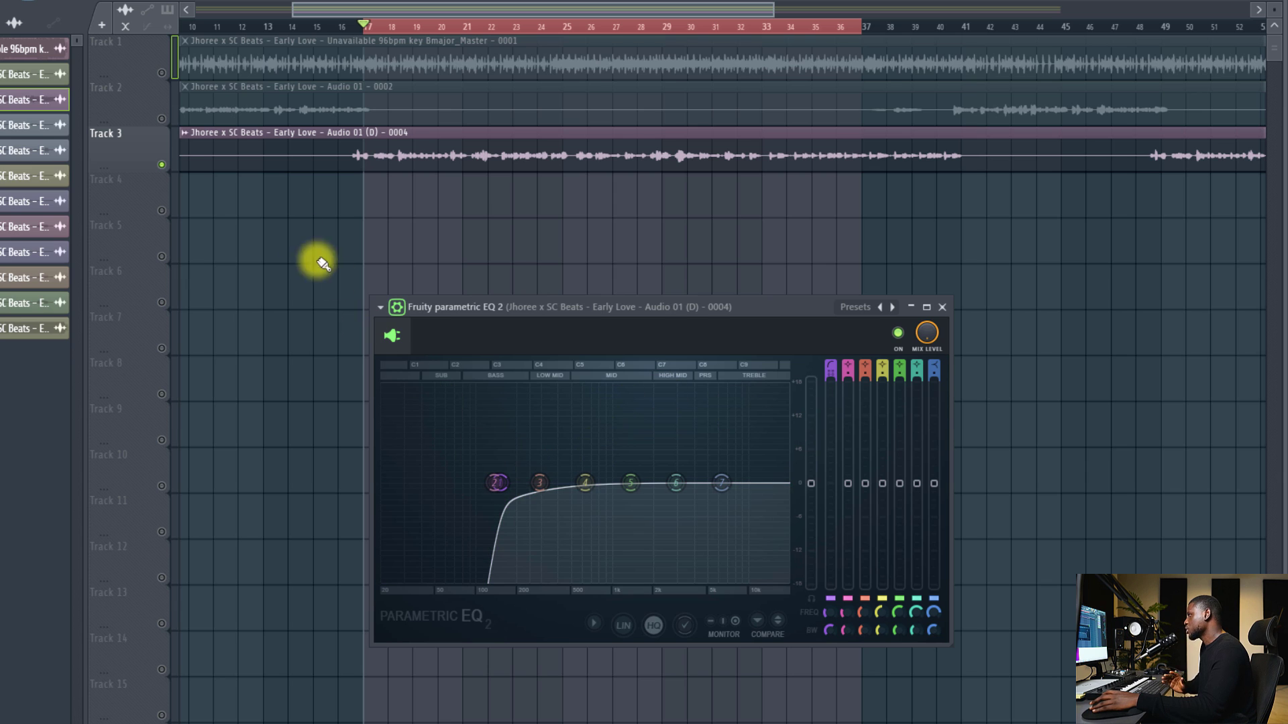
# - Unmute Tracks 1 and 2, then select an EQ band and drag it lower in the low mids
pyautogui.click(161, 73)
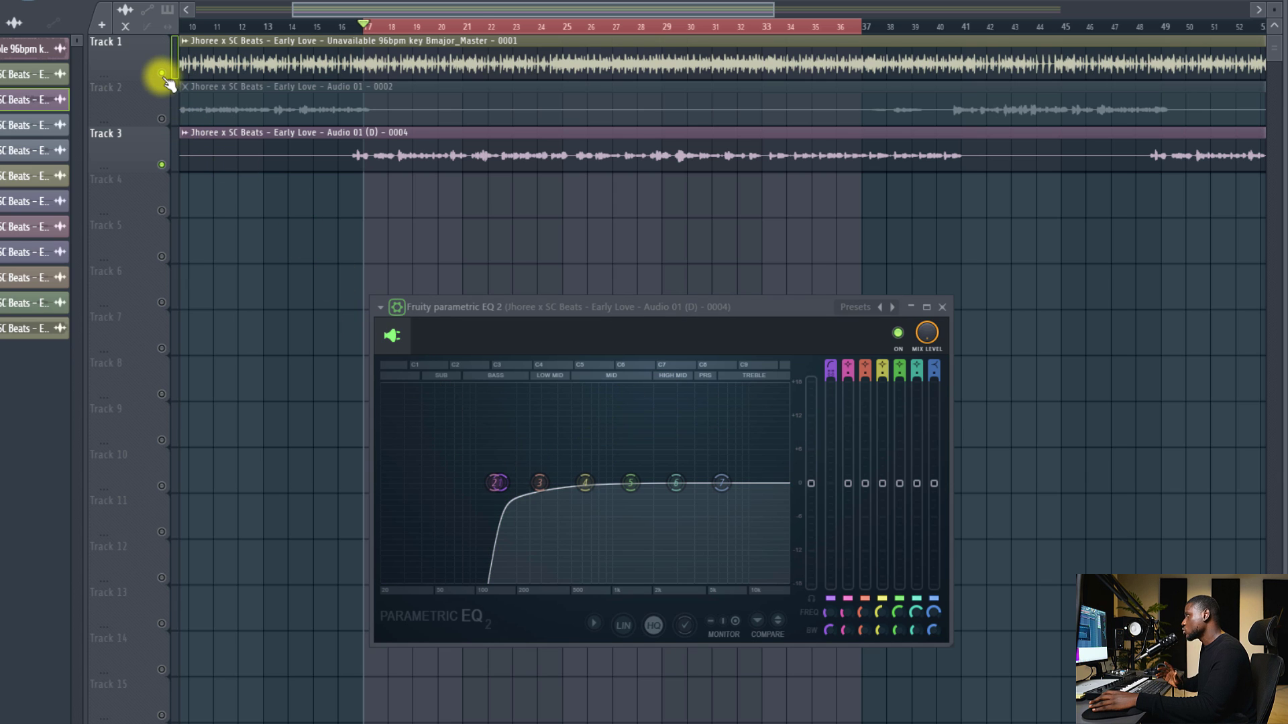
pyautogui.click(161, 119)
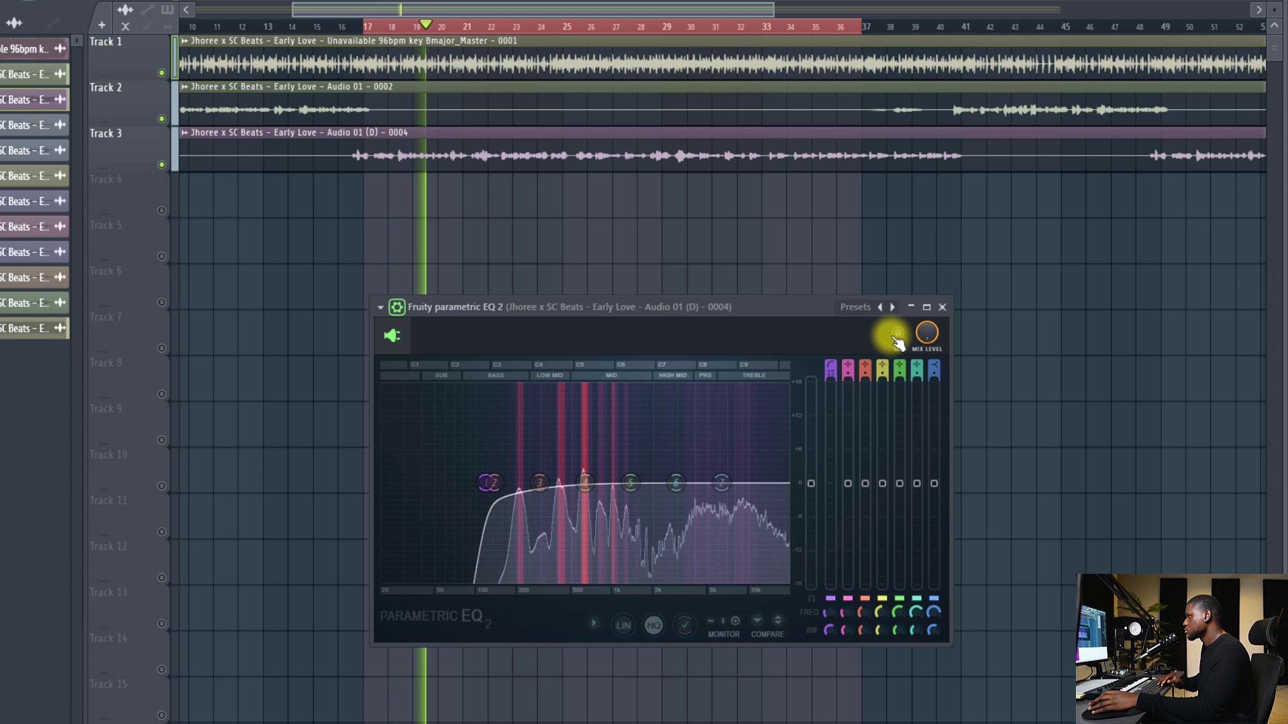
pyautogui.click(583, 483)
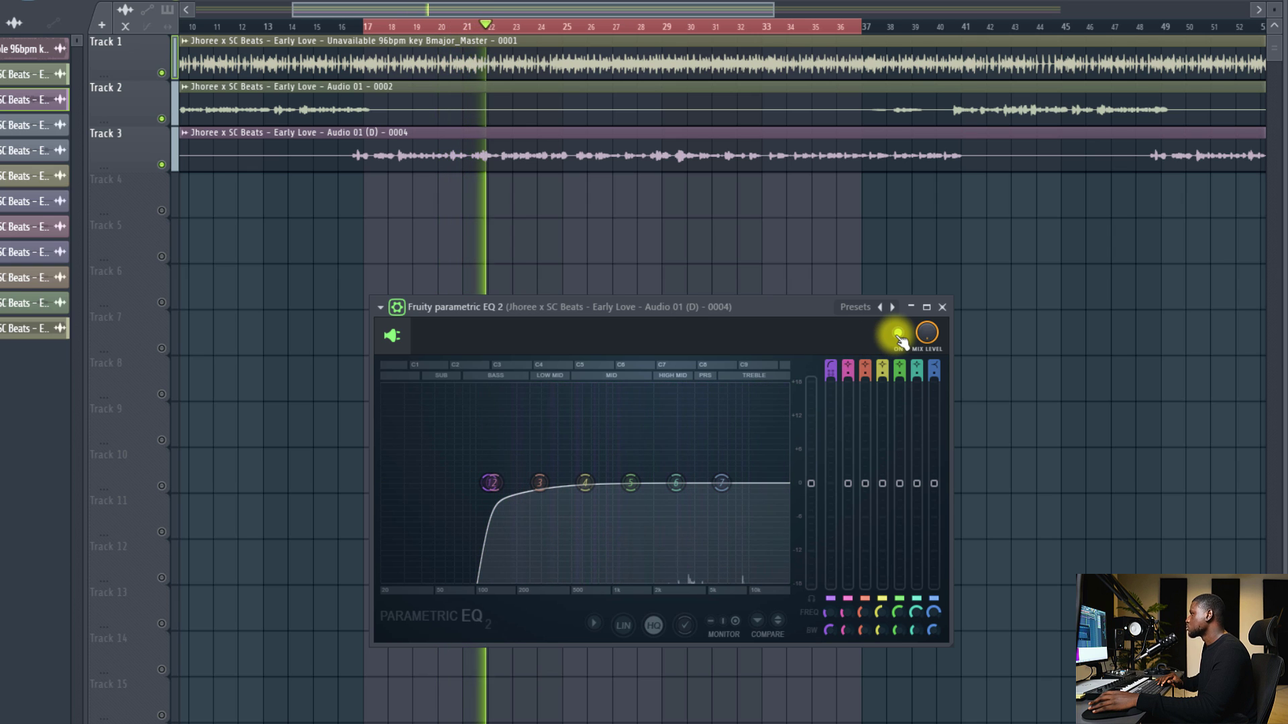
pyautogui.moveTo(664, 423); pyautogui.dragTo(629, 432)
# - Stop playback of the song
pyautogui.press('space')
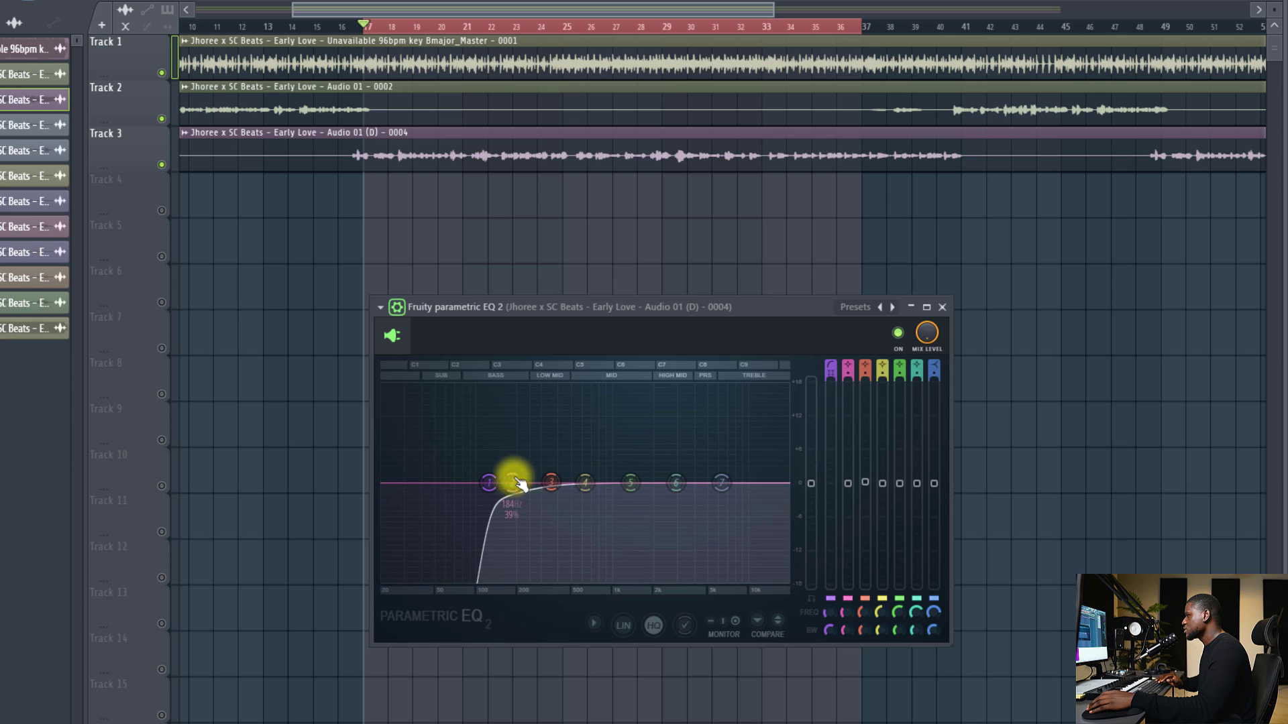
# - Narrow band 2 to 15% bandwidth, boost it tall, and sweep it toward 200 Hz during playback
pyautogui.click(491, 481)
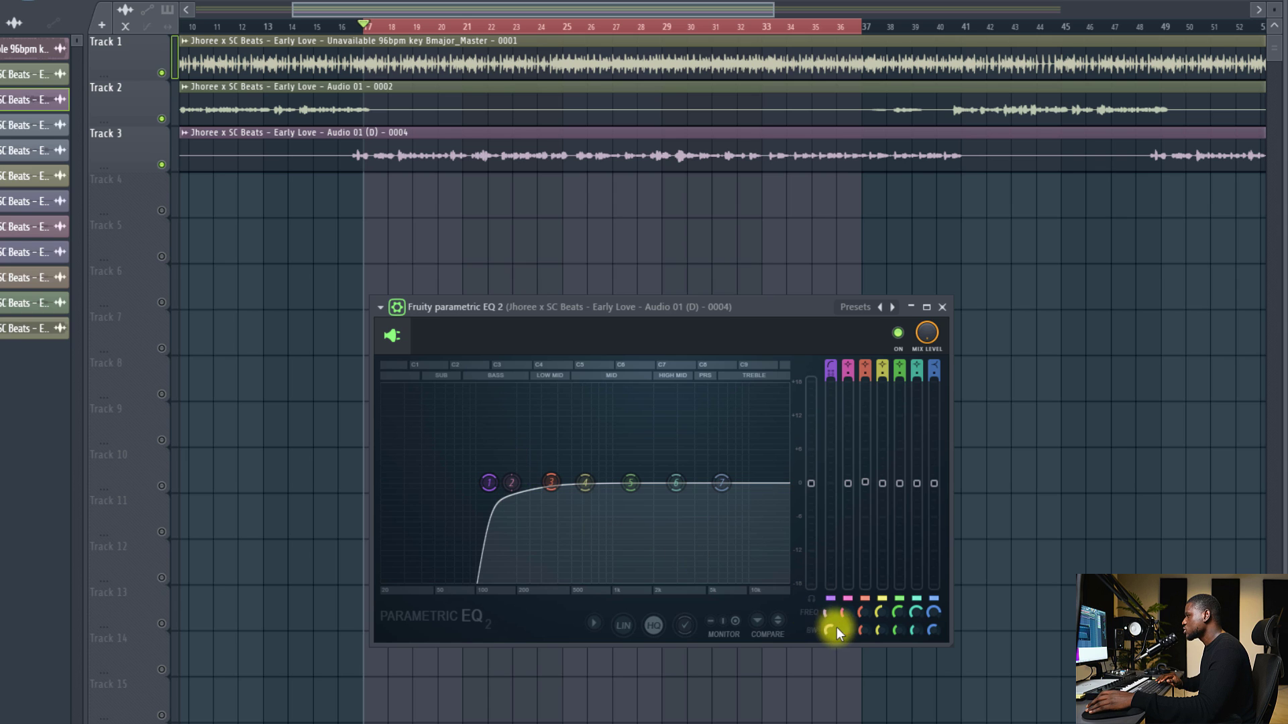
pyautogui.moveTo(846, 635); pyautogui.dragTo(849, 599)
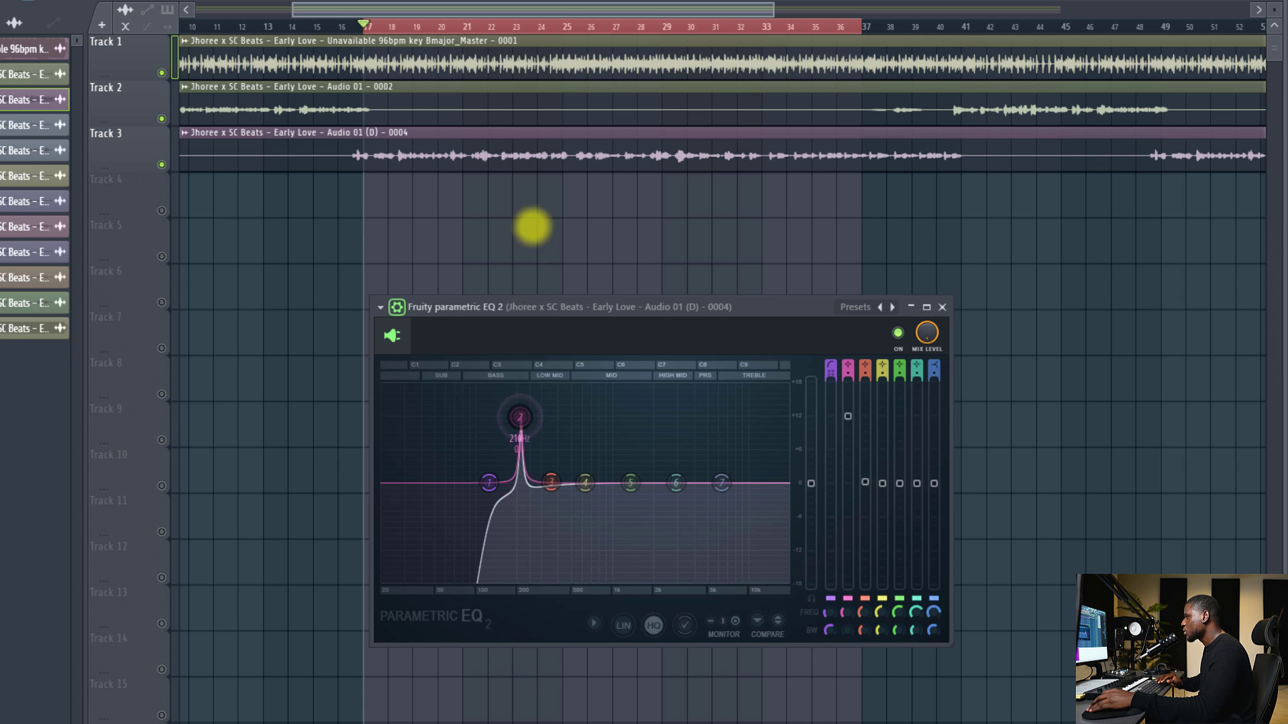
pyautogui.moveTo(535, 215); pyautogui.dragTo(527, 112)
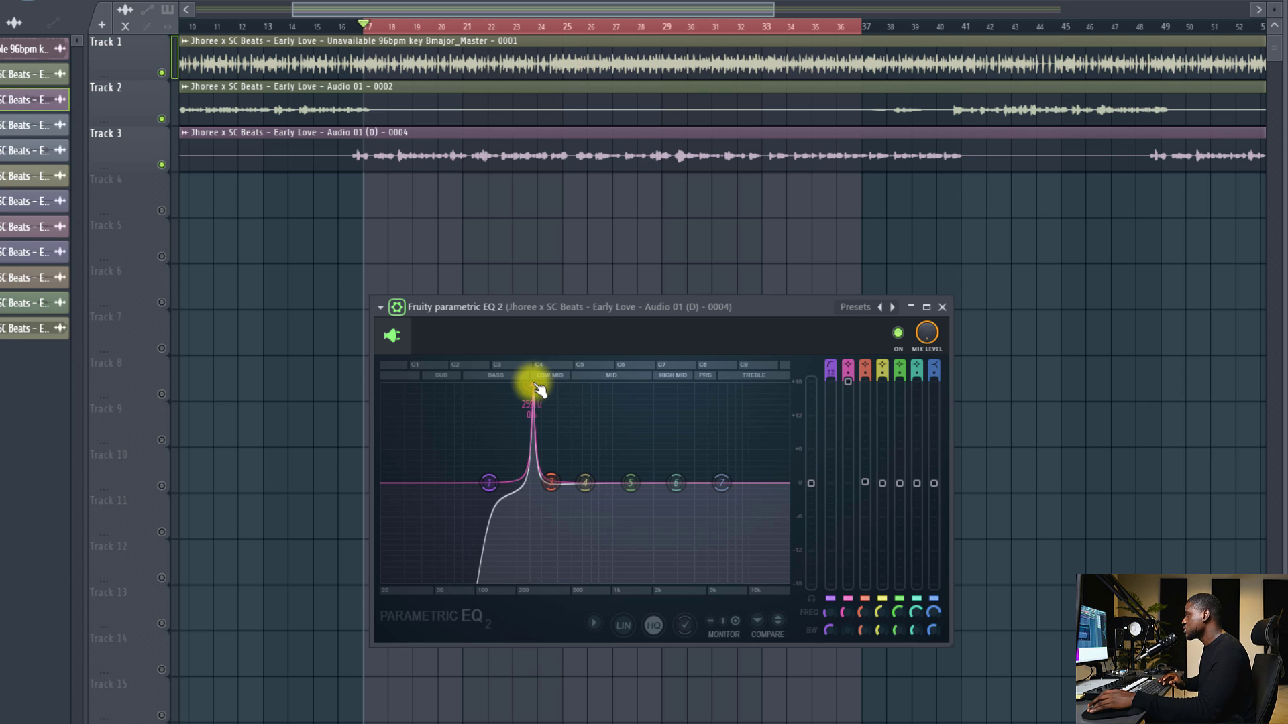
pyautogui.press('space')
pyautogui.moveTo(538, 399); pyautogui.dragTo(530, 267)
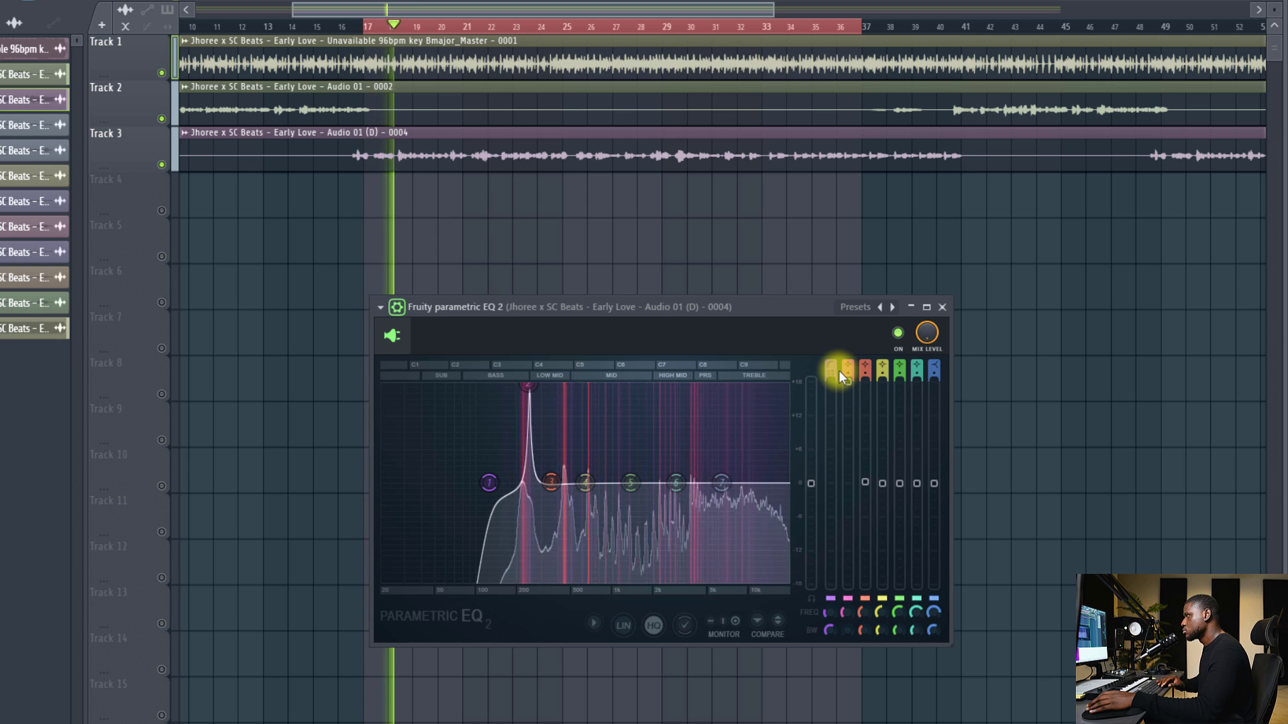
pyautogui.press('space')
# - Cut band 2 at 243 Hz and raise band 3 into a narrow boost near 409 Hz
pyautogui.moveTo(843, 379); pyautogui.dragTo(853, 396)
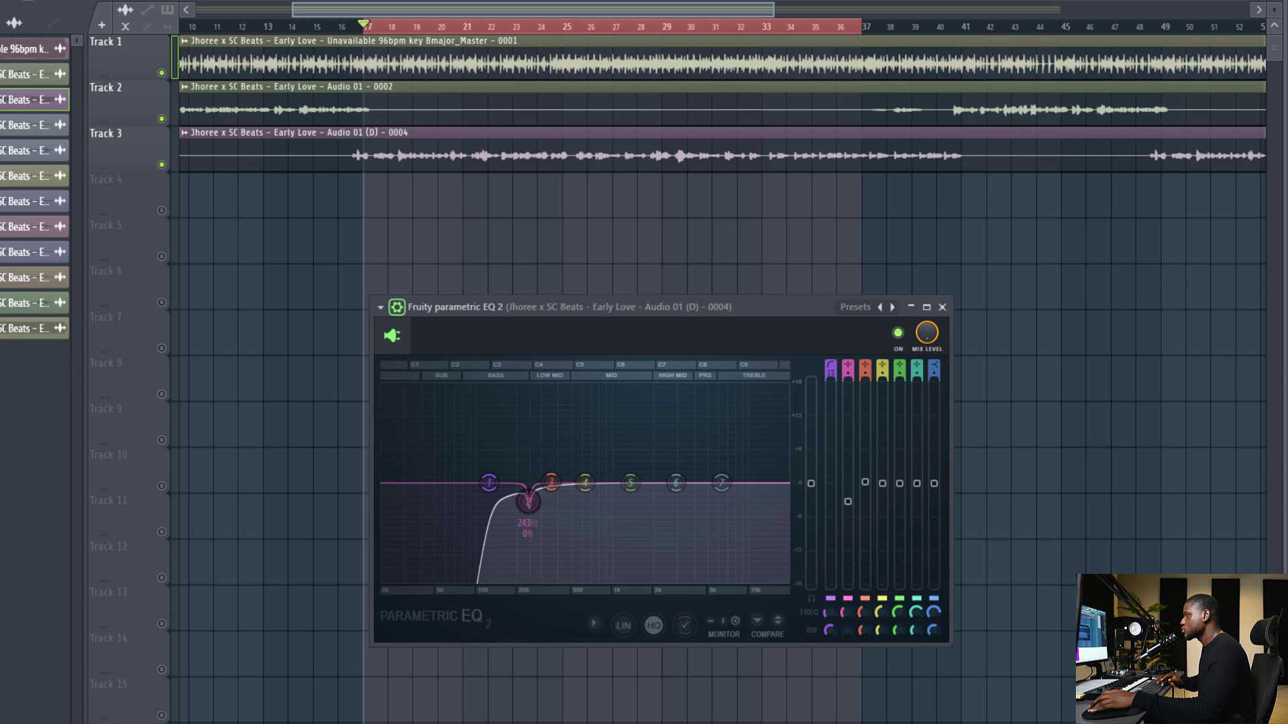
pyautogui.press('space')
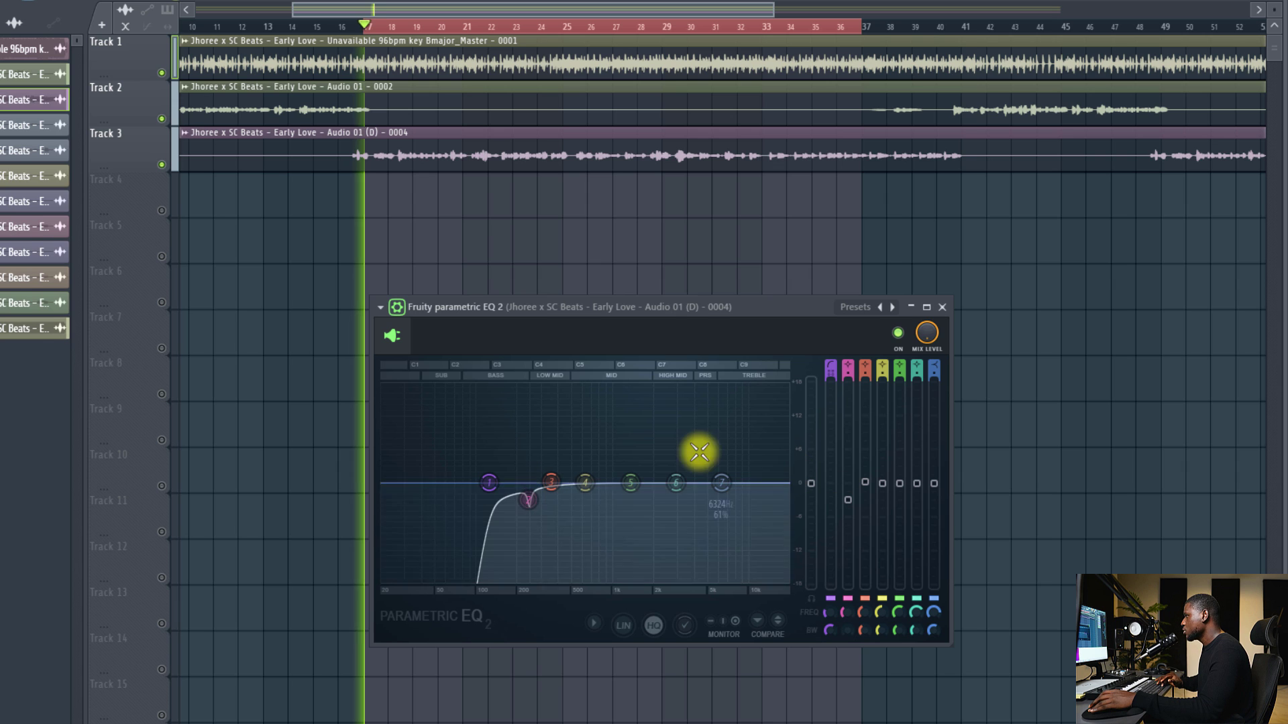
pyautogui.moveTo(551, 483); pyautogui.dragTo(562, 386)
pyautogui.press('space')
pyautogui.press('space')
# - Leave band 3 as a slight dip near 439 Hz; sweep band 4 past 757 Hz, returning it near 0 dB
pyautogui.moveTo(863, 431); pyautogui.dragTo(862, 378)
pyautogui.rightClick(564, 386)
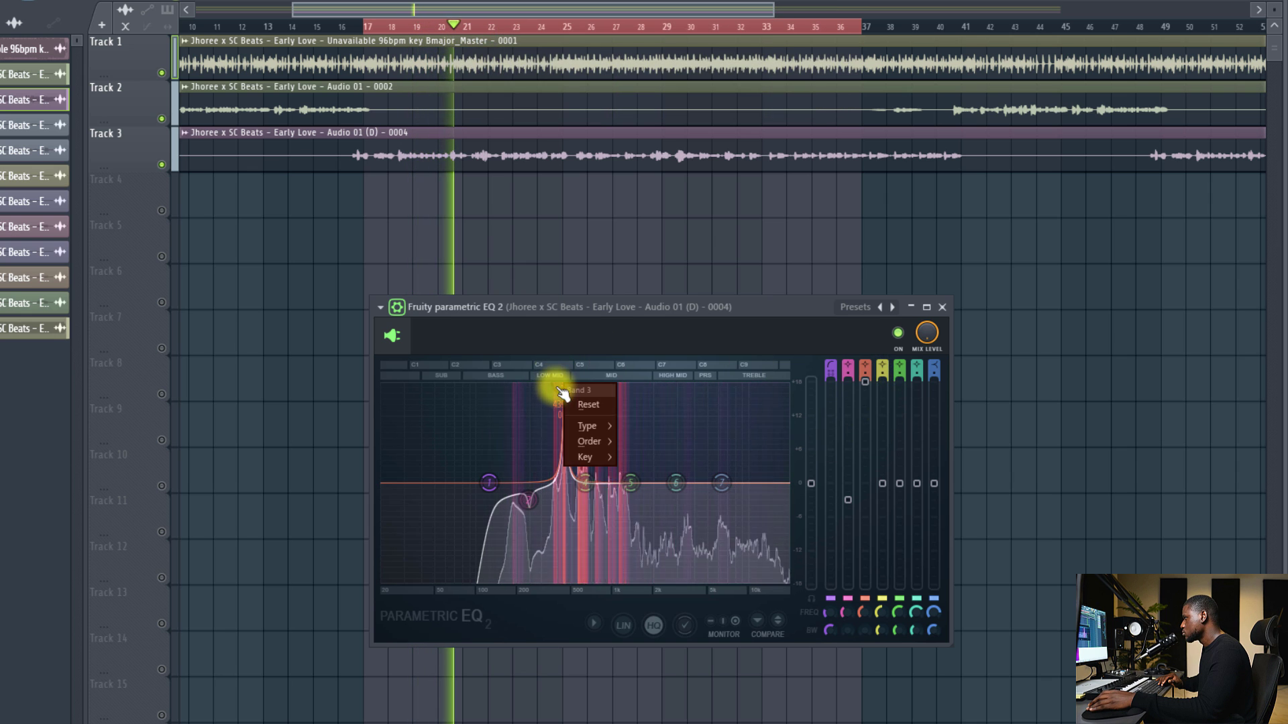
pyautogui.click(864, 378)
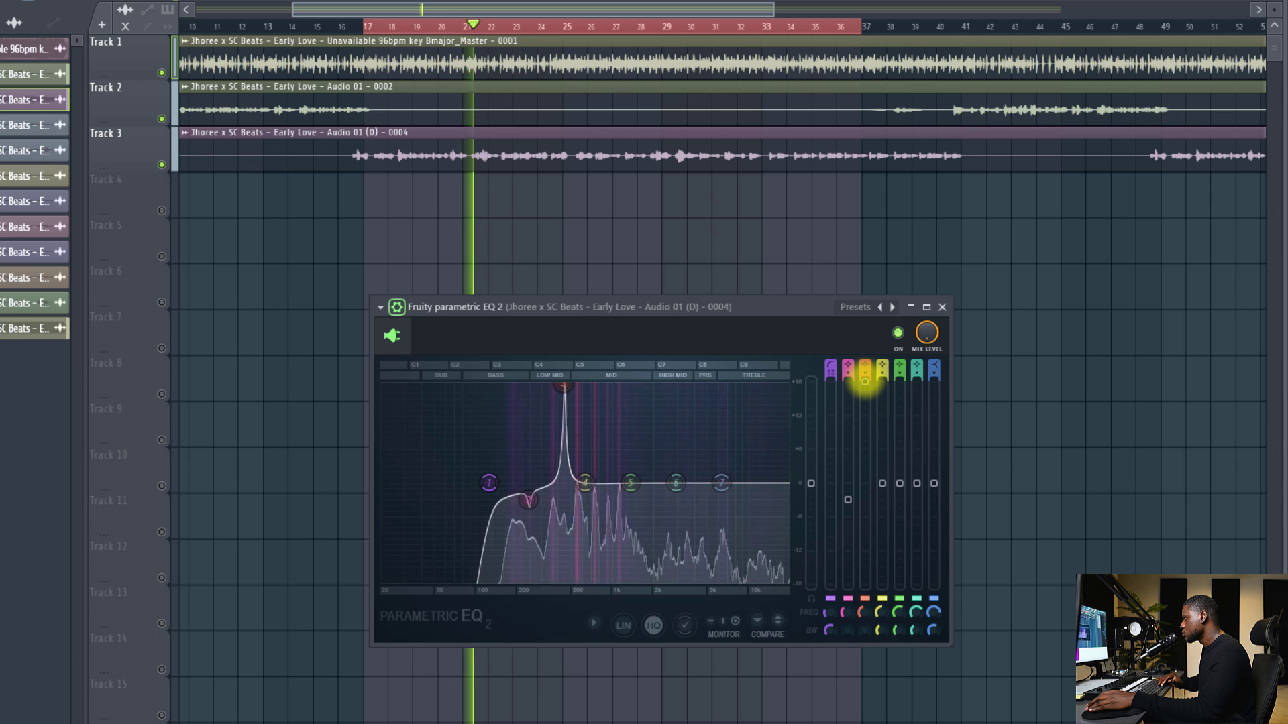
pyautogui.moveTo(864, 380); pyautogui.dragTo(865, 497)
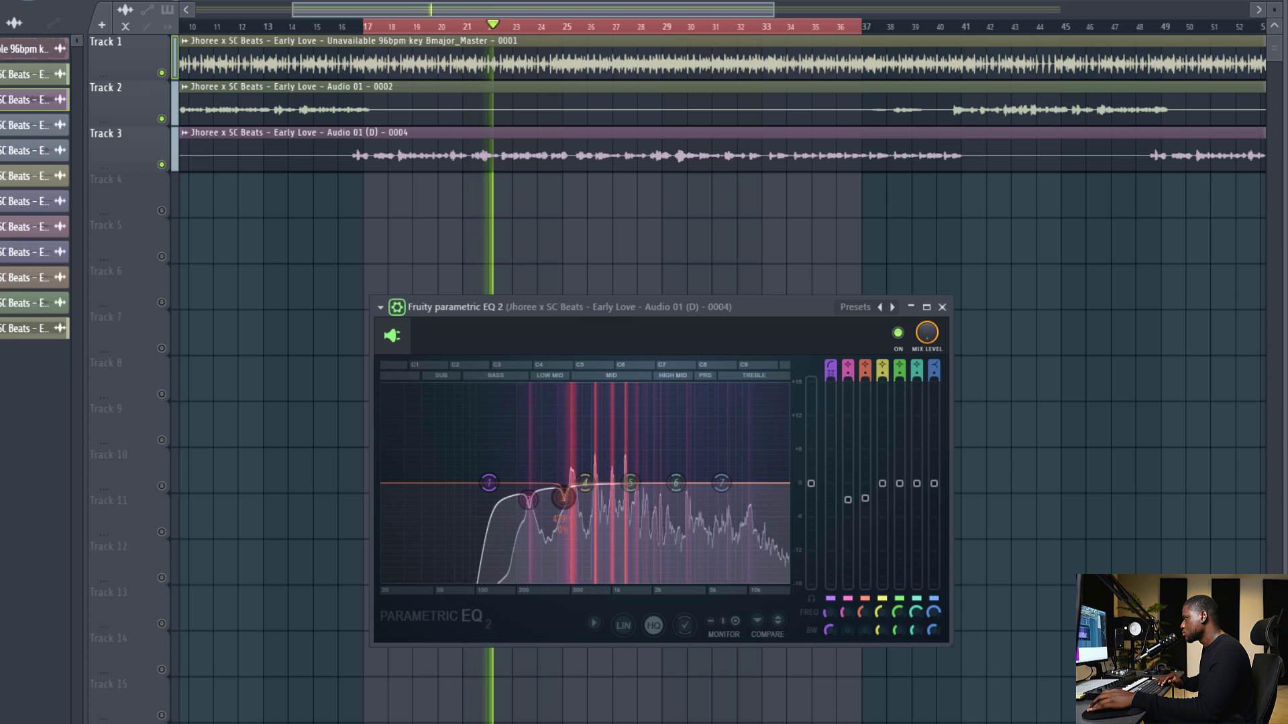
pyautogui.moveTo(585, 482); pyautogui.dragTo(615, 10)
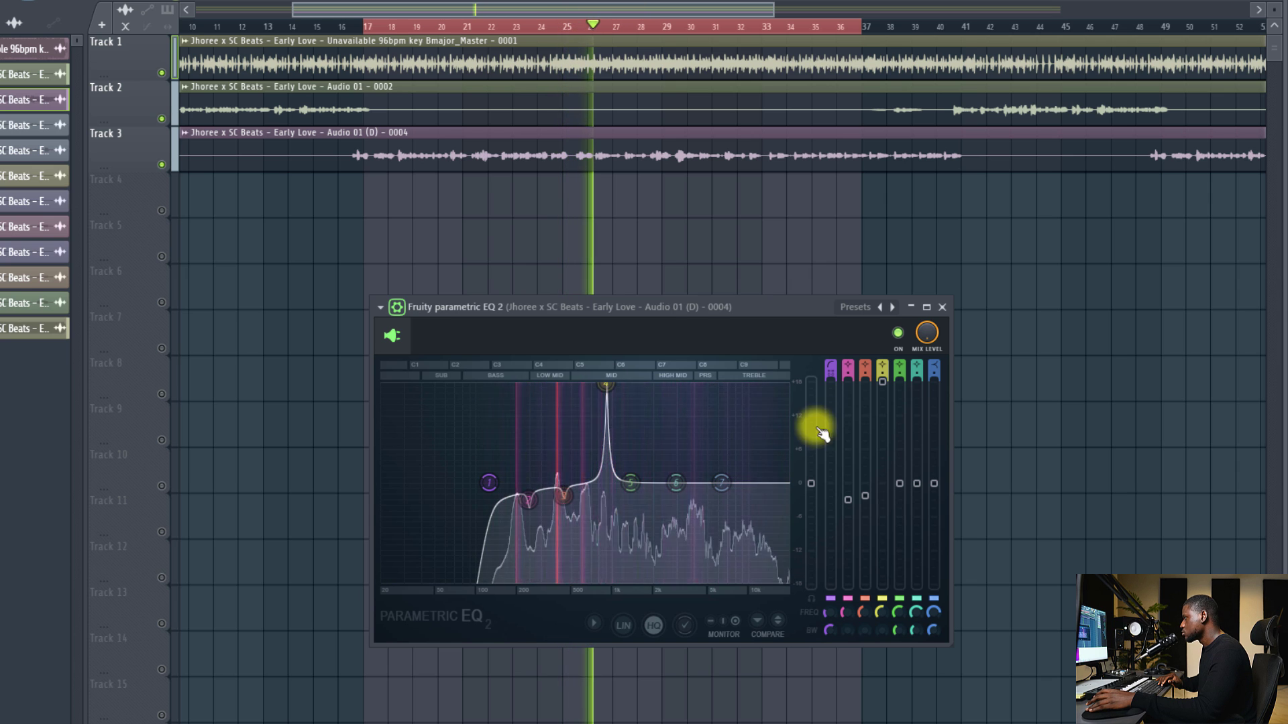
pyautogui.moveTo(880, 379); pyautogui.dragTo(872, 590)
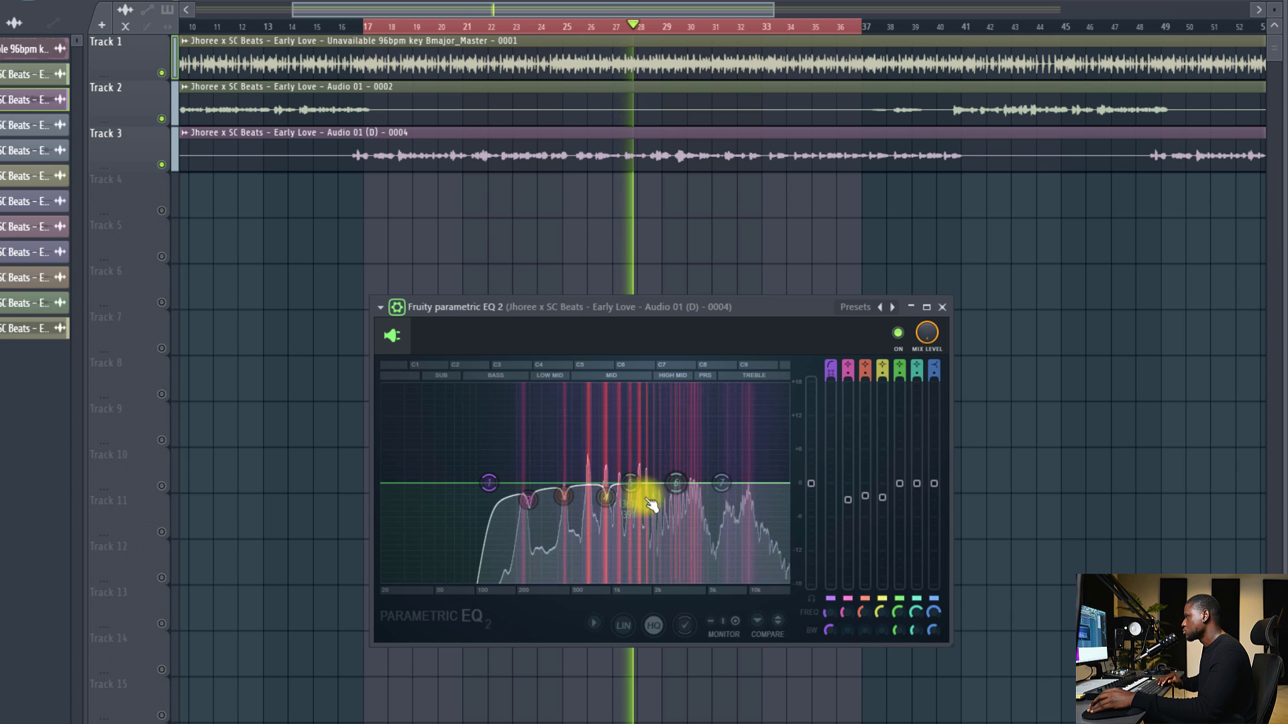
# - Sweep band 5 at 1463 Hz and band 6 down to 2560 Hz, leaving both as gentle cuts
pyautogui.moveTo(636, 493); pyautogui.dragTo(630, 388)
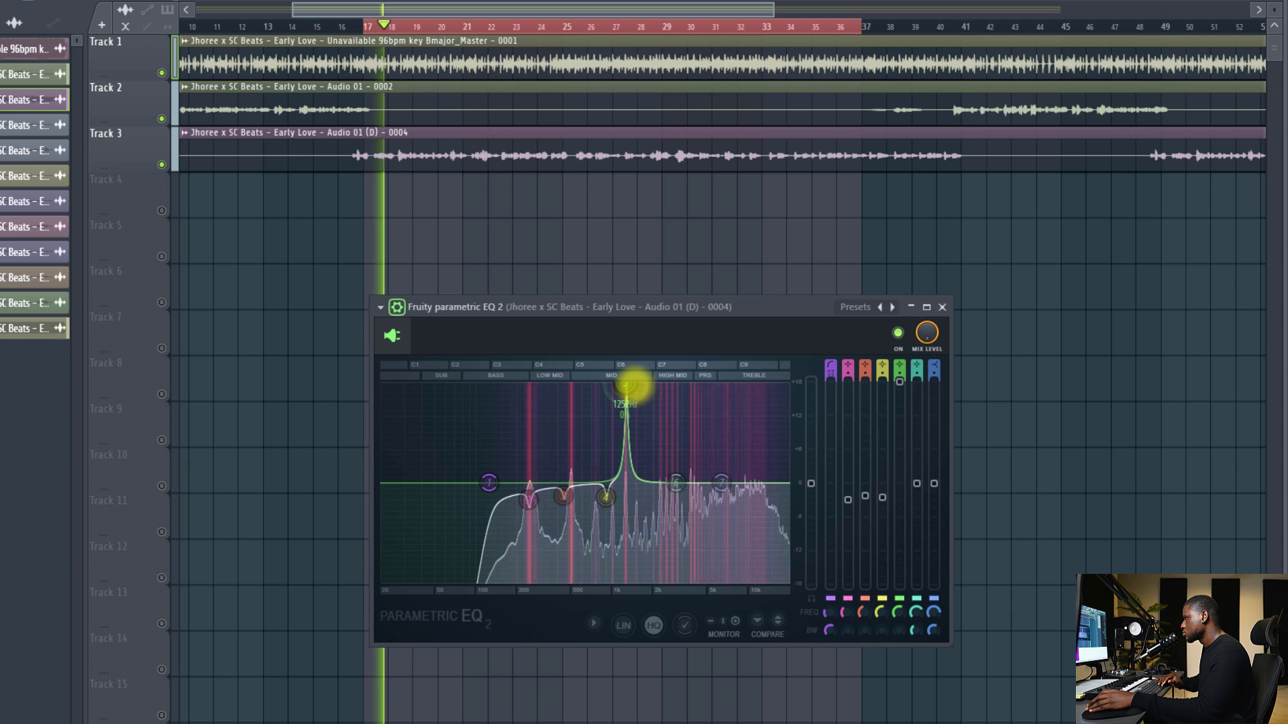
pyautogui.moveTo(899, 381); pyautogui.dragTo(899, 426)
pyautogui.moveTo(875, 547); pyautogui.dragTo(875, 614)
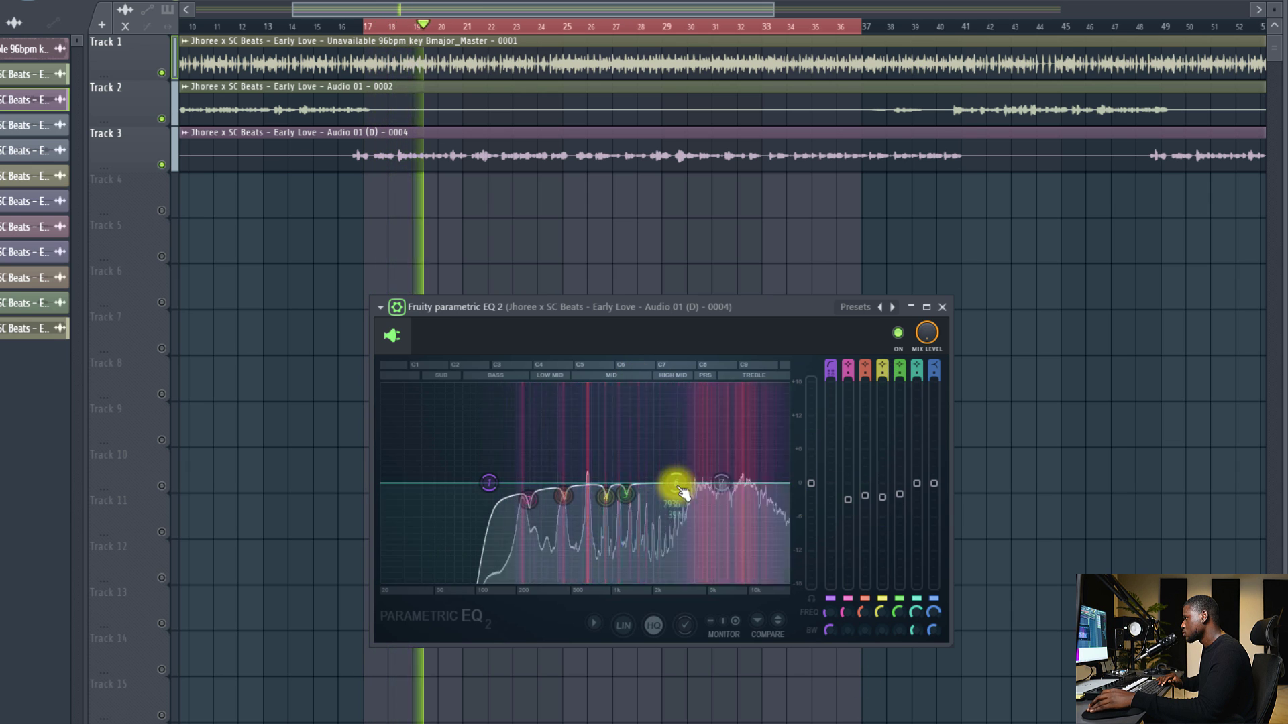
pyautogui.moveTo(674, 483); pyautogui.dragTo(686, 250)
pyautogui.moveTo(689, 385)
pyautogui.mouseDown()
pyautogui.moveTo(644, 385)
pyautogui.moveTo(687, 386)
pyautogui.mouseUp()
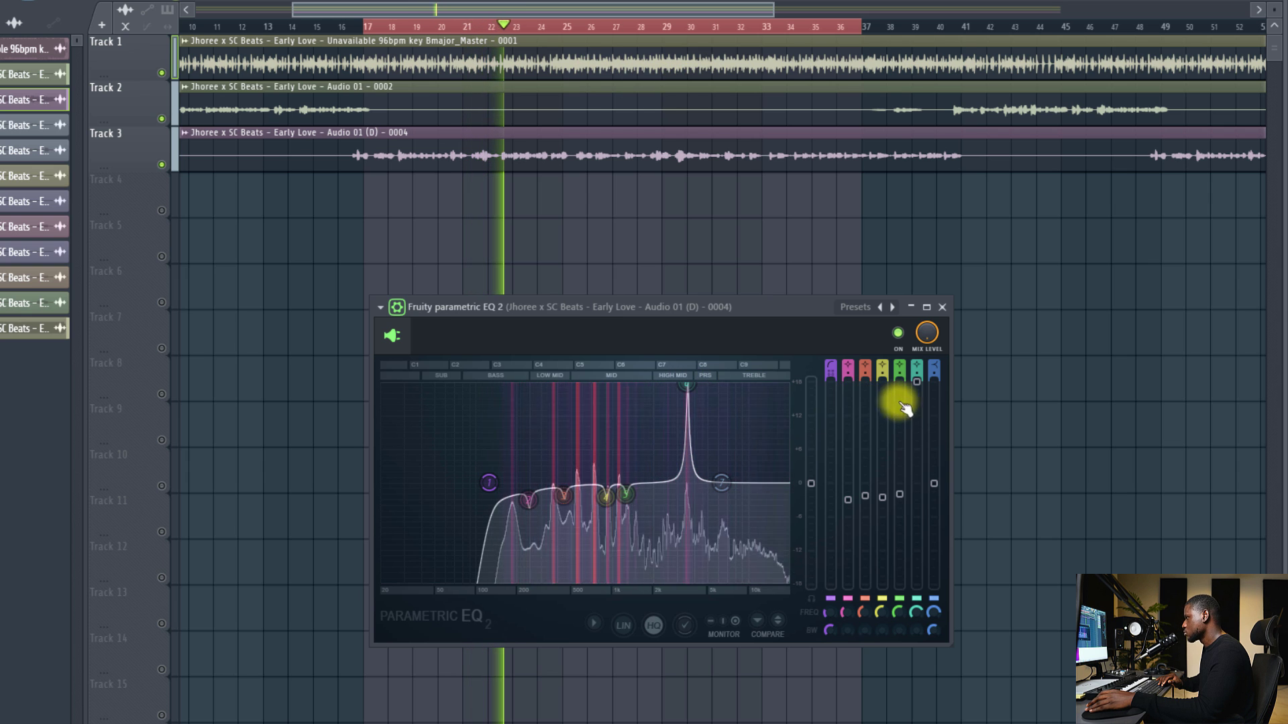
pyautogui.moveTo(916, 381); pyautogui.dragTo(889, 506)
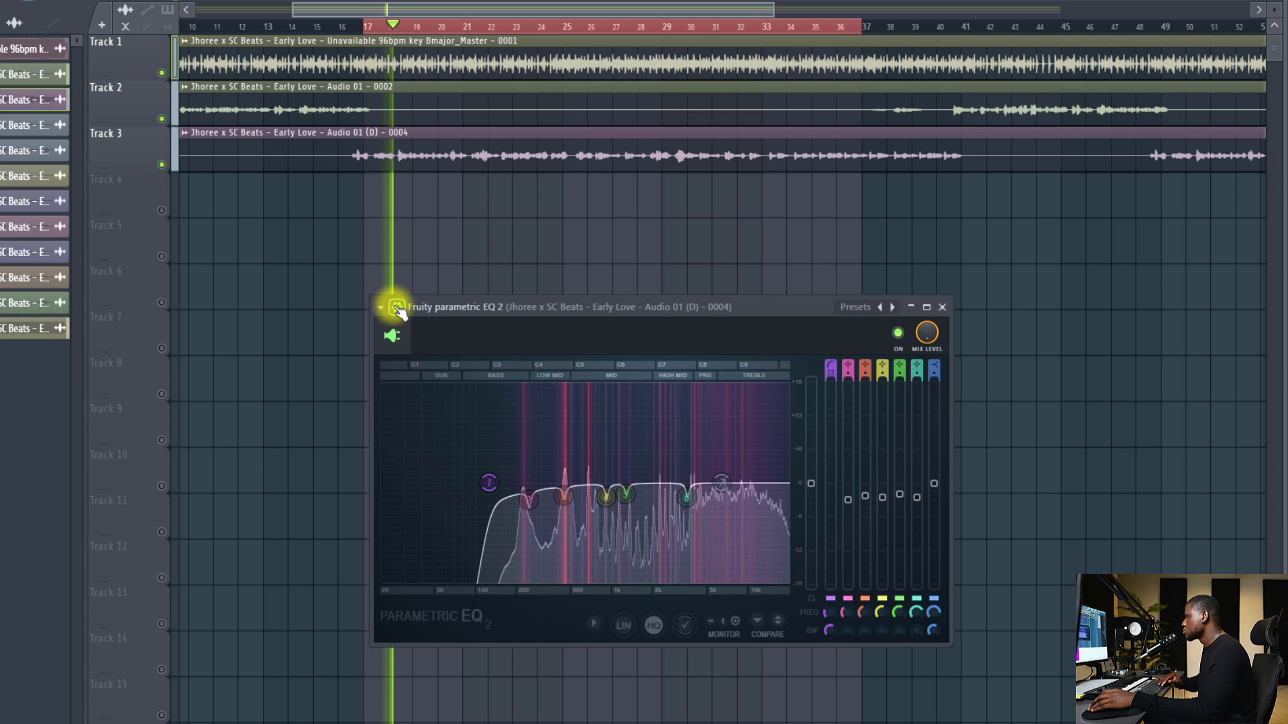
pyautogui.press('space')
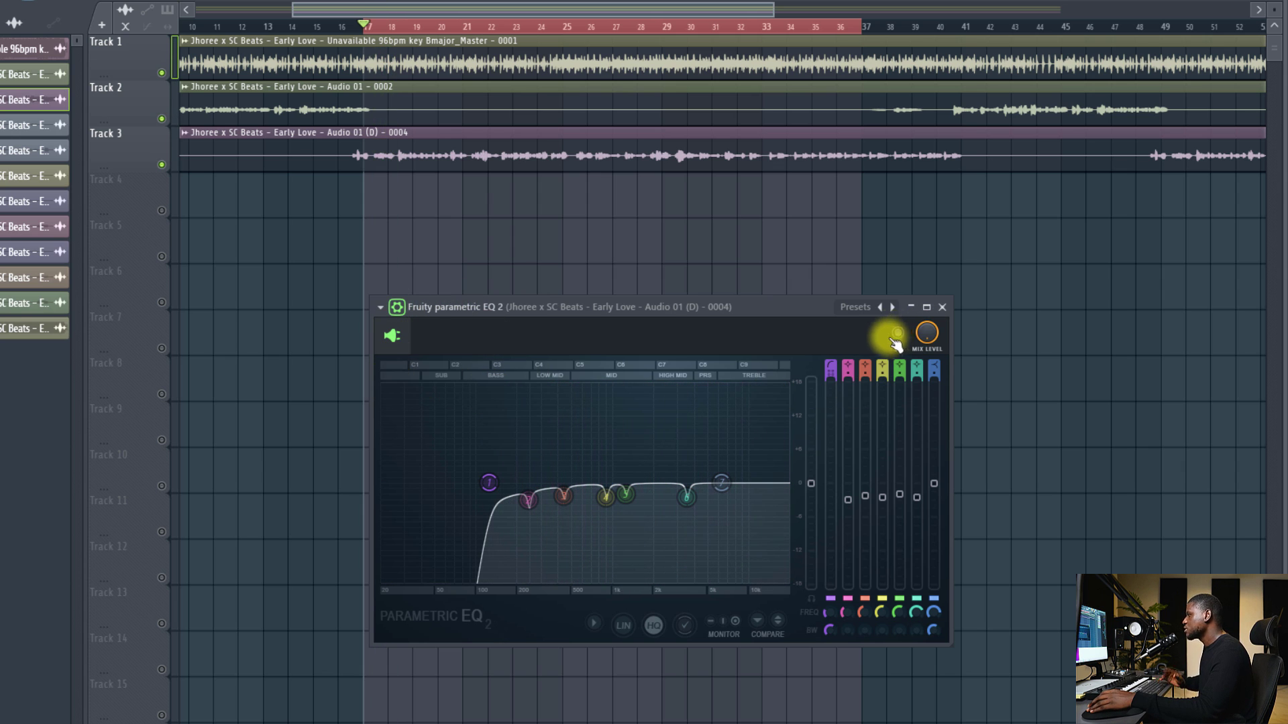
pyautogui.press('space')
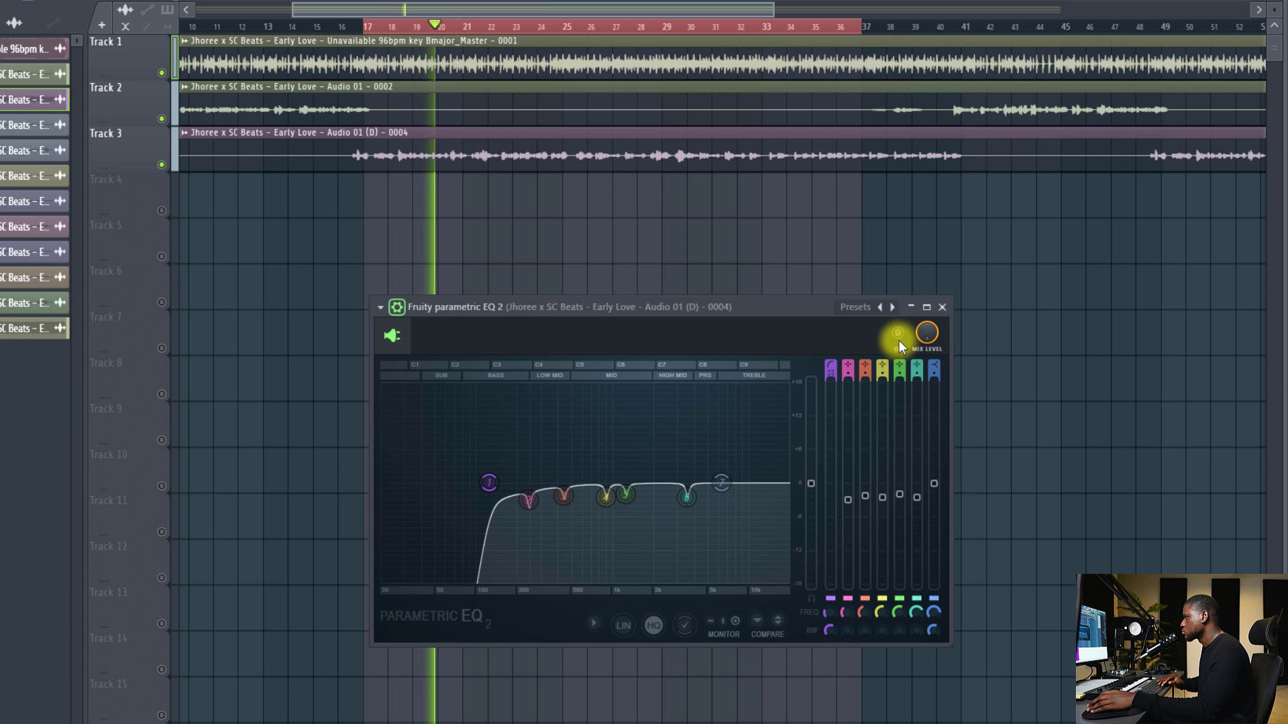
pyautogui.click(899, 341)
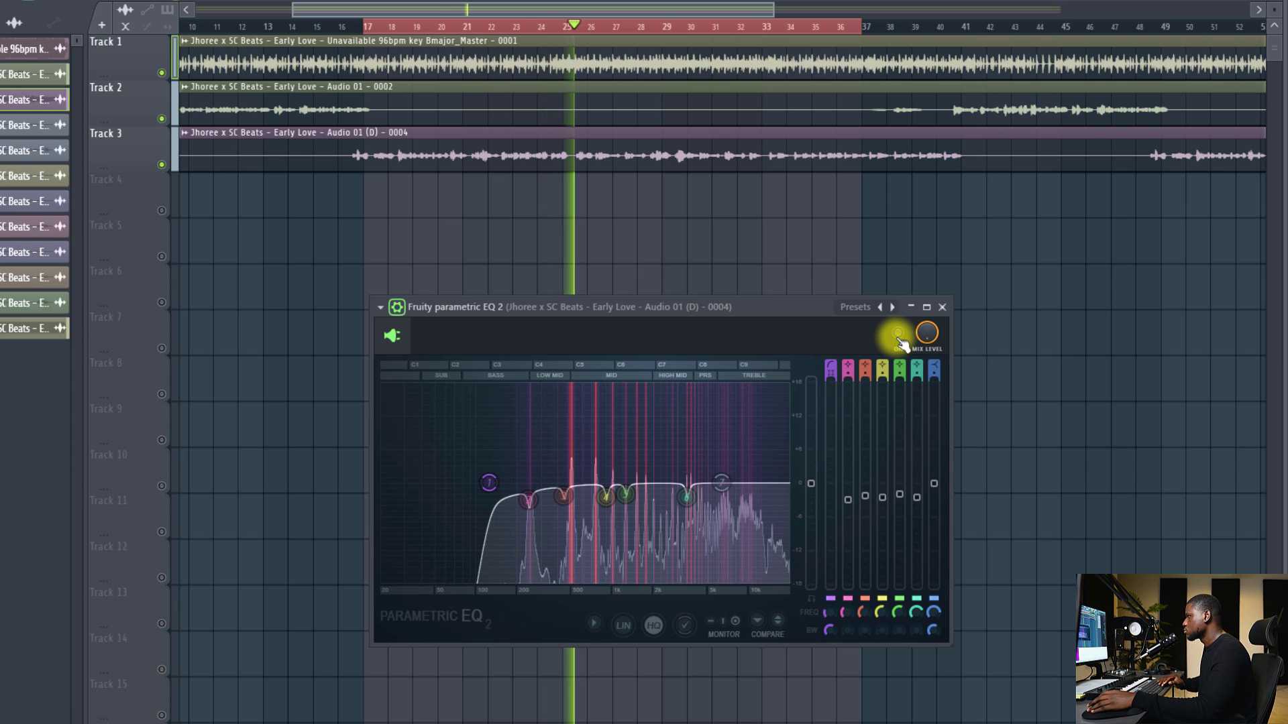
pyautogui.click(898, 335)
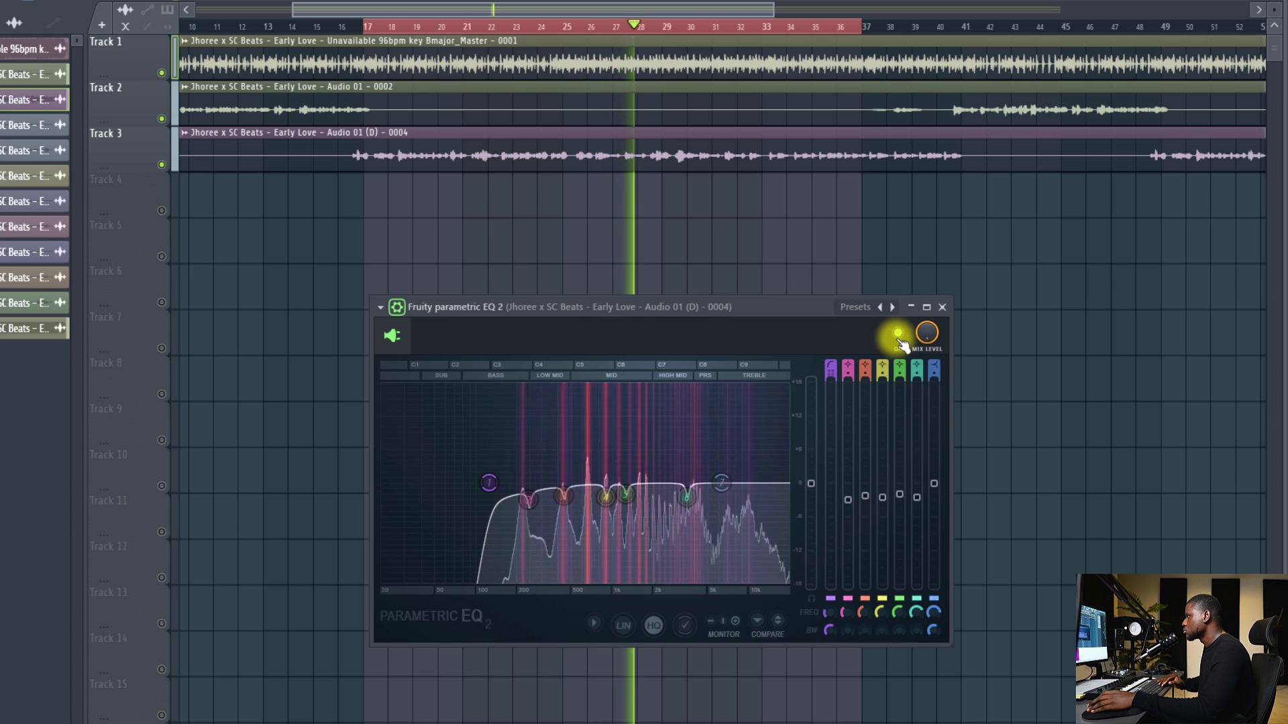
pyautogui.press('space')
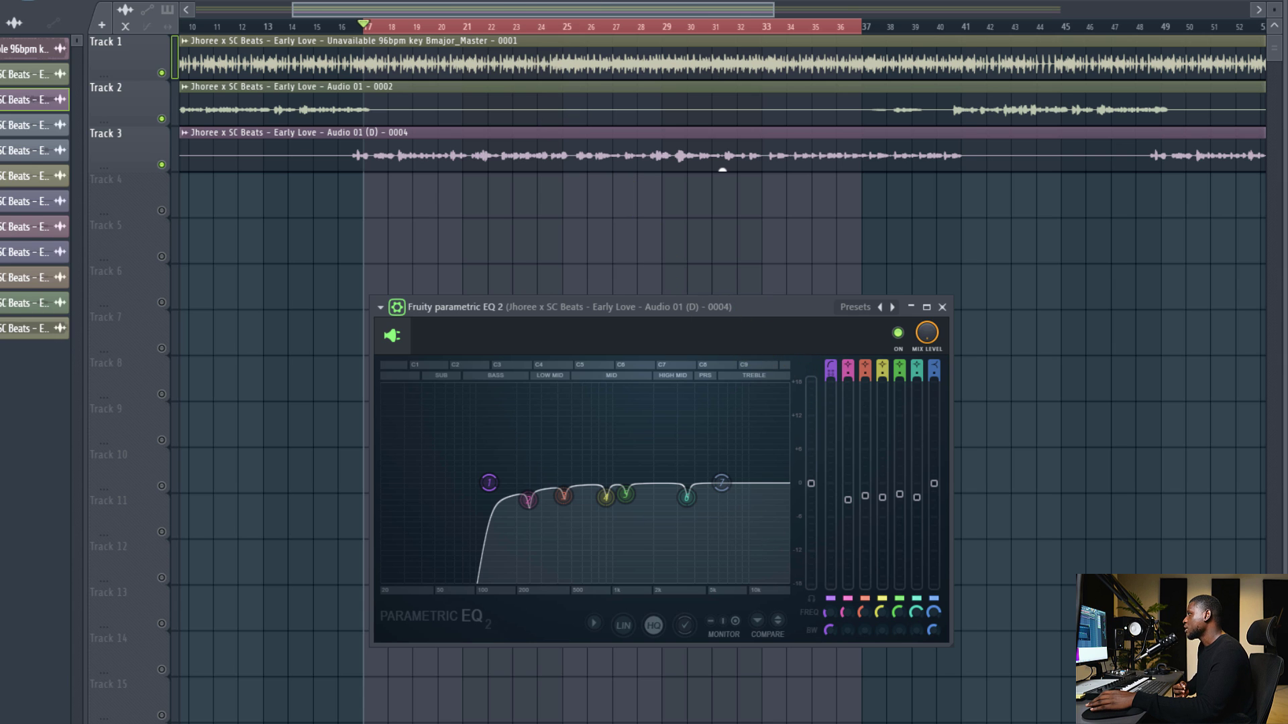
# - With the Mixer up, balance the beat's insert 1 fader to -0.7 during playback
pyautogui.press('F9')
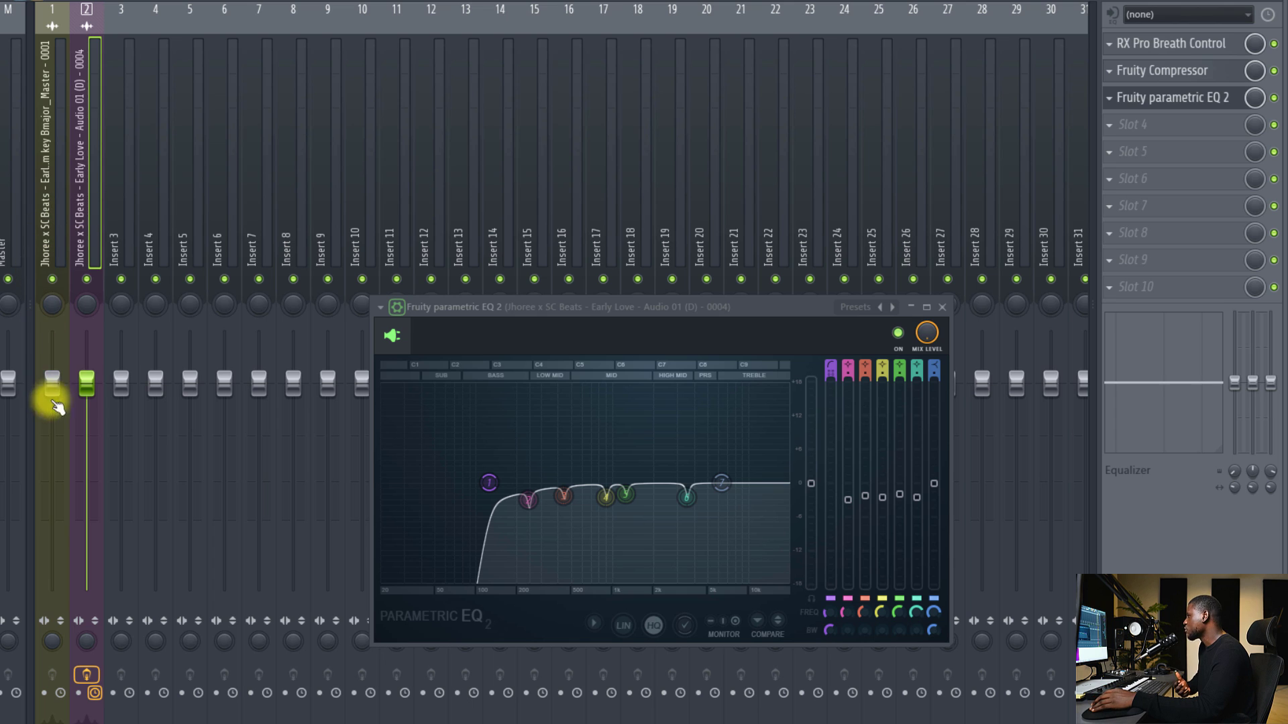
pyautogui.moveTo(52, 383); pyautogui.dragTo(86, 396)
pyautogui.press('space')
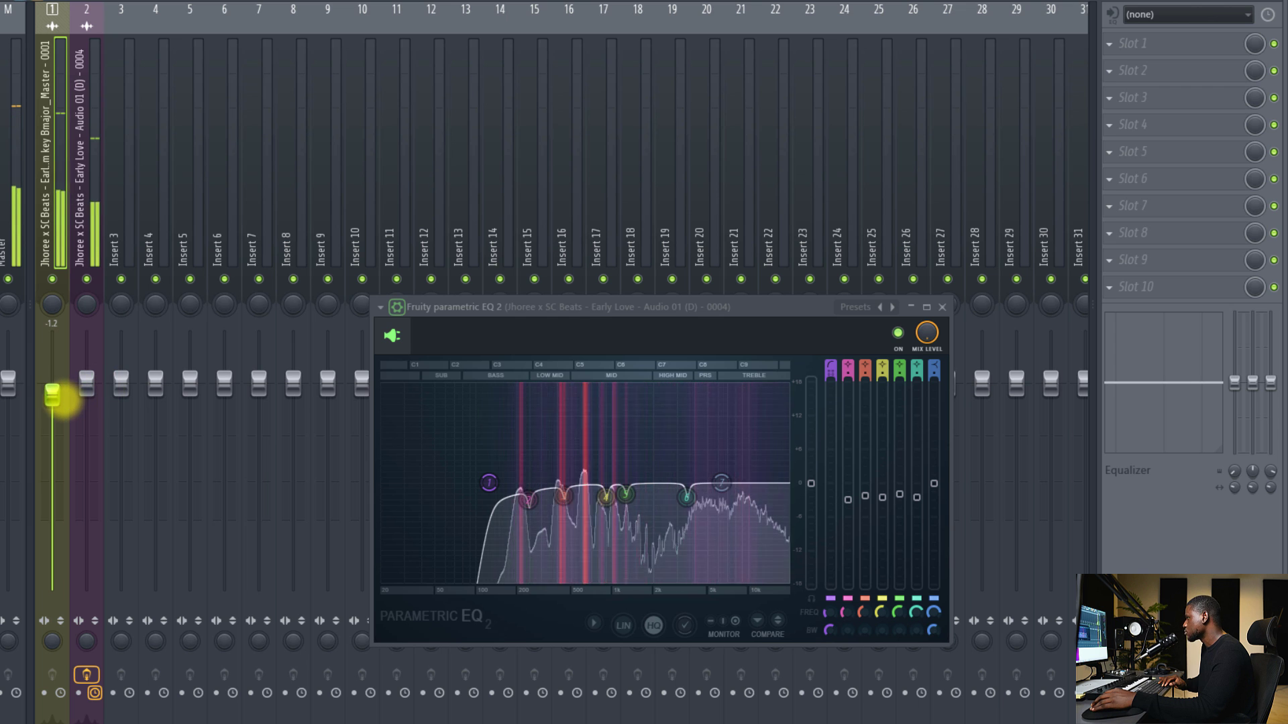
pyautogui.moveTo(58, 394)
pyautogui.mouseDown()
pyautogui.moveTo(96, 395)
pyautogui.moveTo(49, 394)
pyautogui.moveTo(49, 379)
pyautogui.mouseUp()
pyautogui.moveTo(944, 309); pyautogui.dragTo(948, 307)
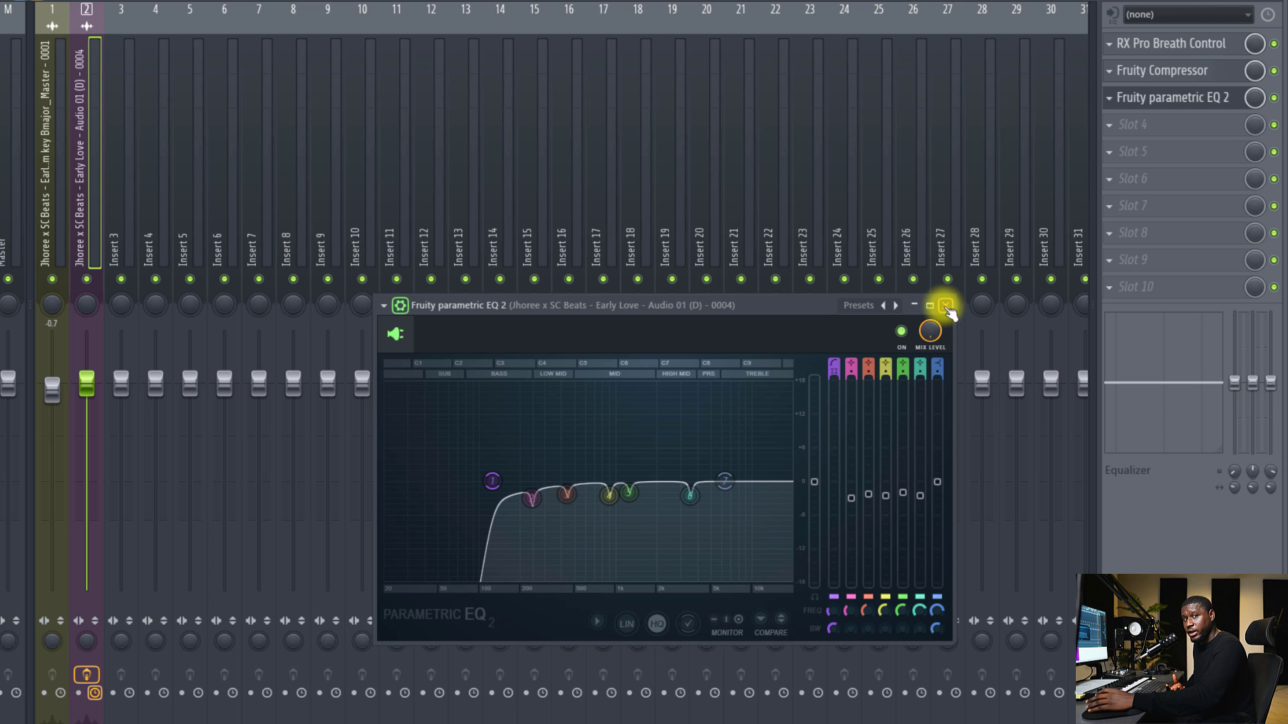
# - Close the vocal EQ, detach and centre the Scheps 73 window, and boost its HIGH band
pyautogui.click(945, 306)
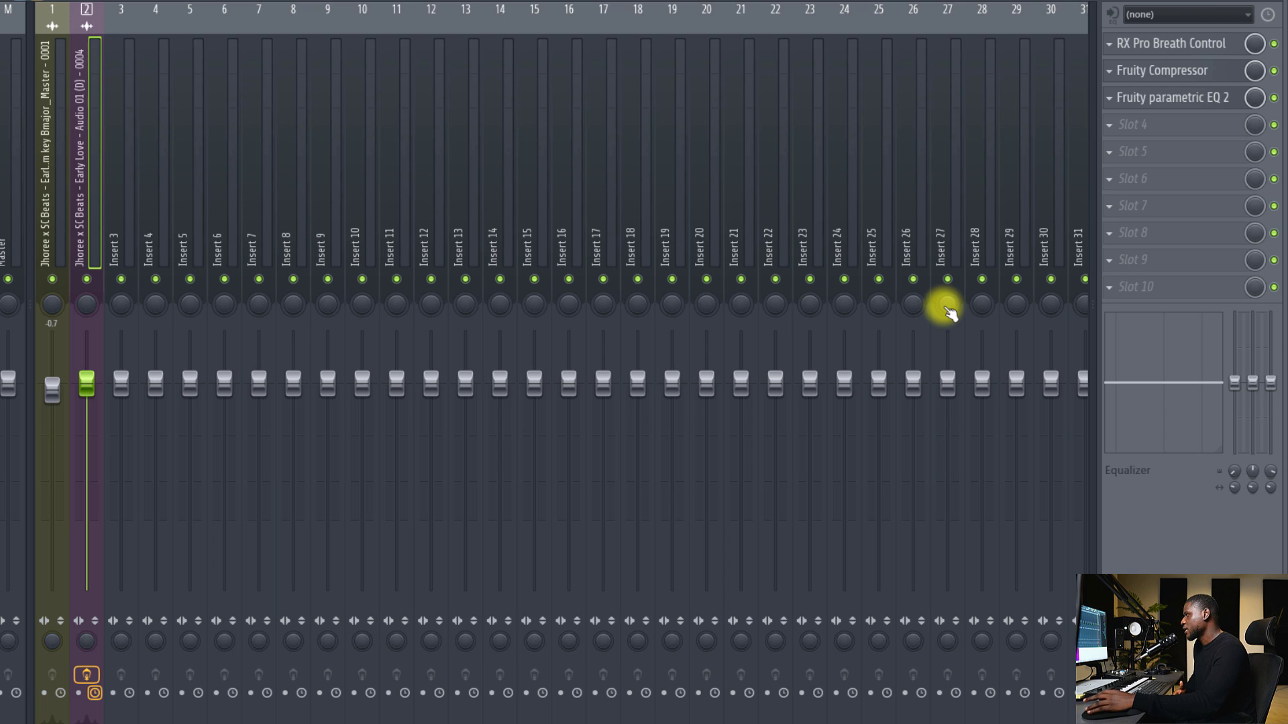
pyautogui.moveTo(158, 79); pyautogui.dragTo(756, 116)
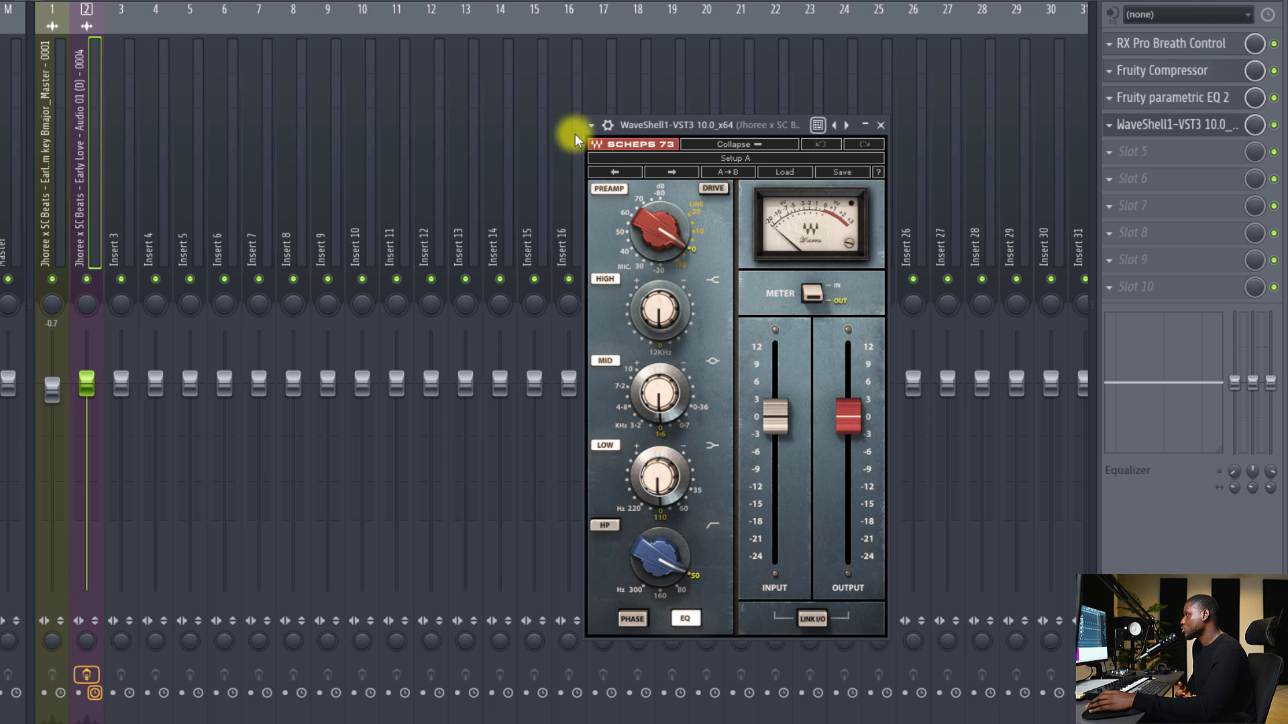
pyautogui.click(590, 125)
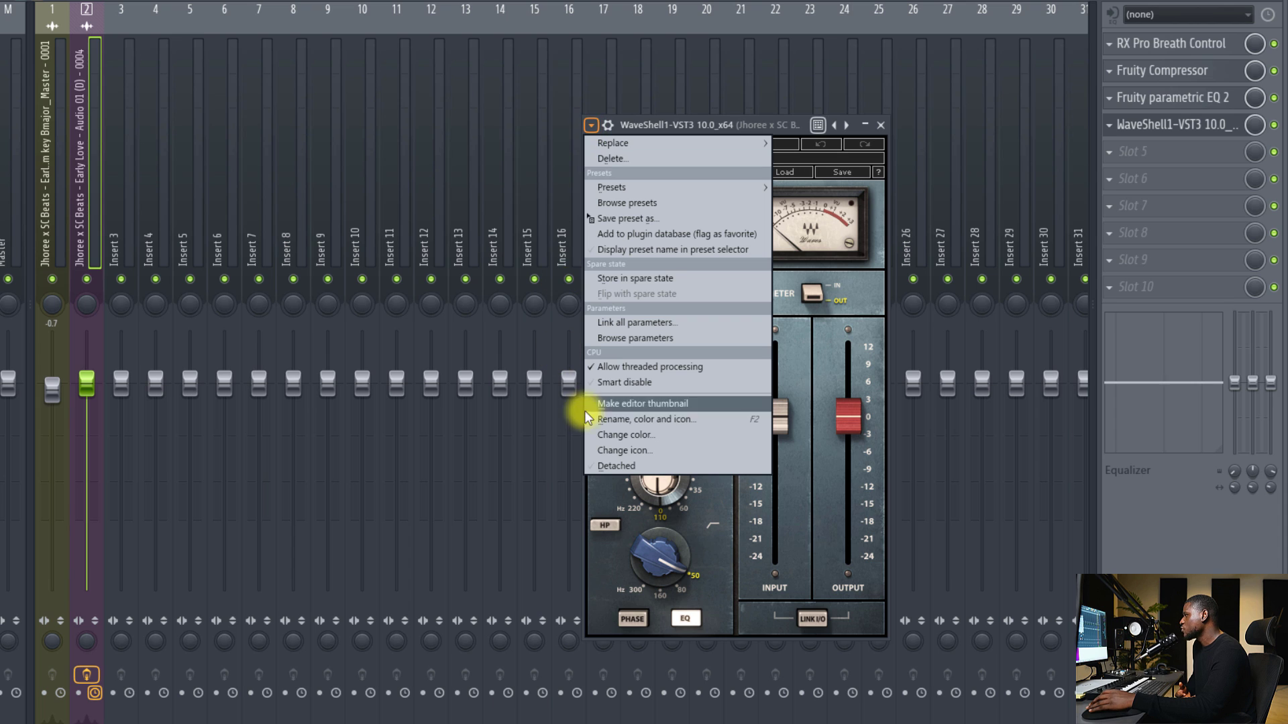
pyautogui.click(630, 465)
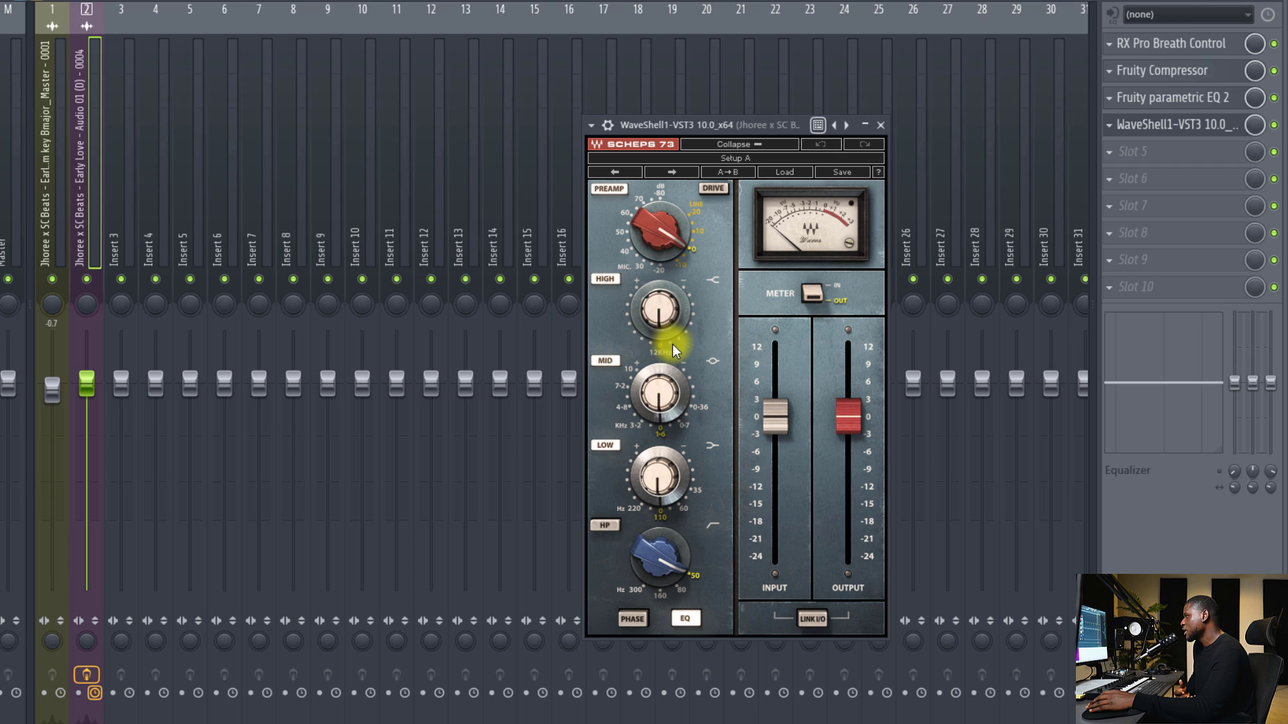
pyautogui.moveTo(672, 333)
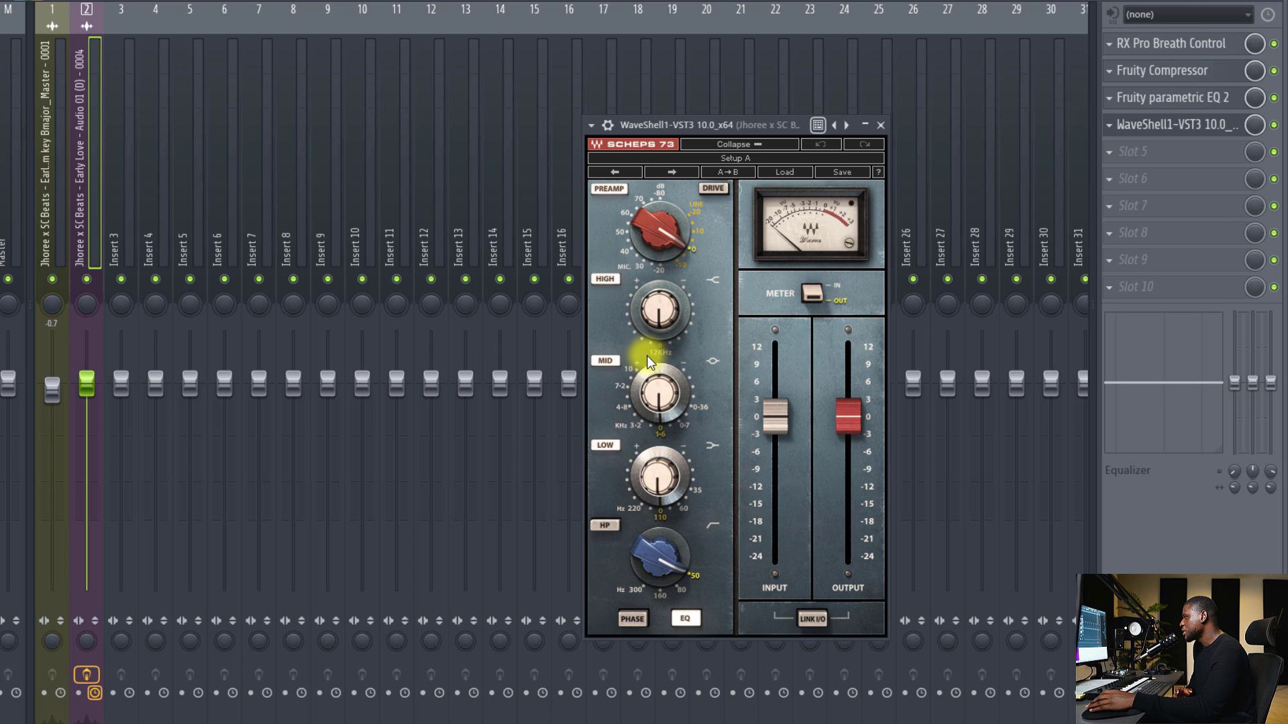
pyautogui.click(658, 335)
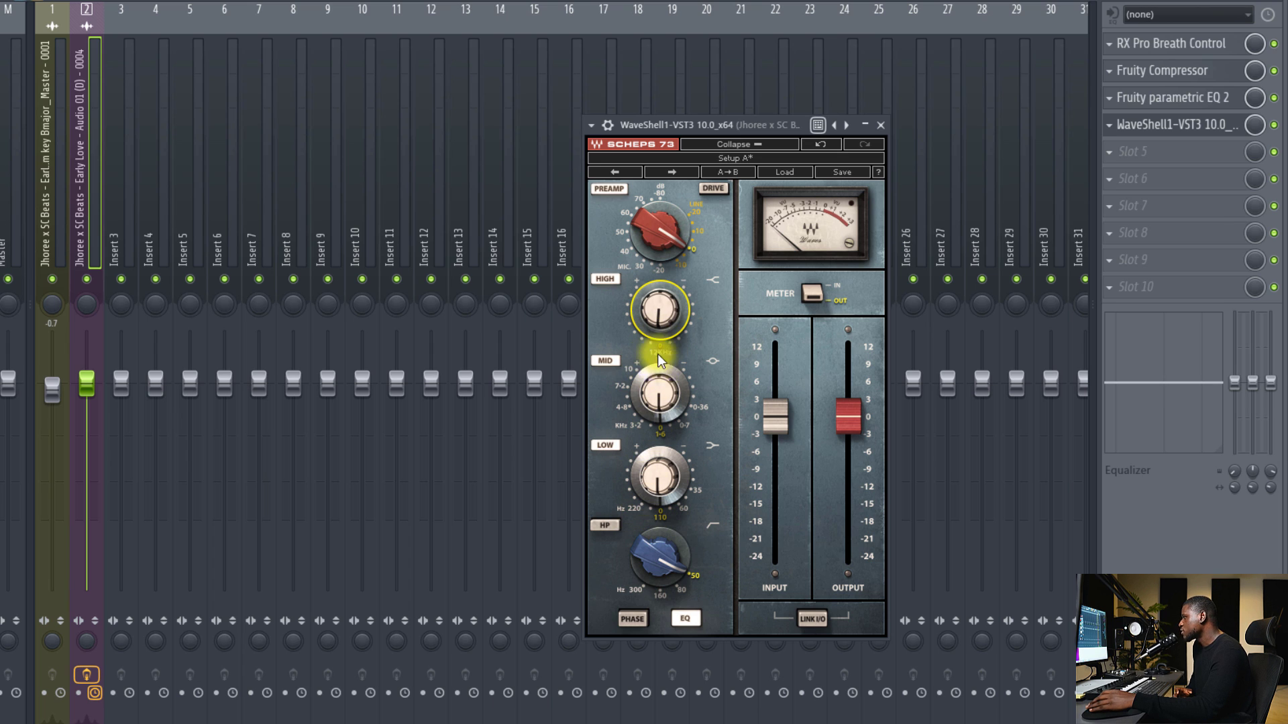
pyautogui.moveTo(637, 332); pyautogui.dragTo(748, 379)
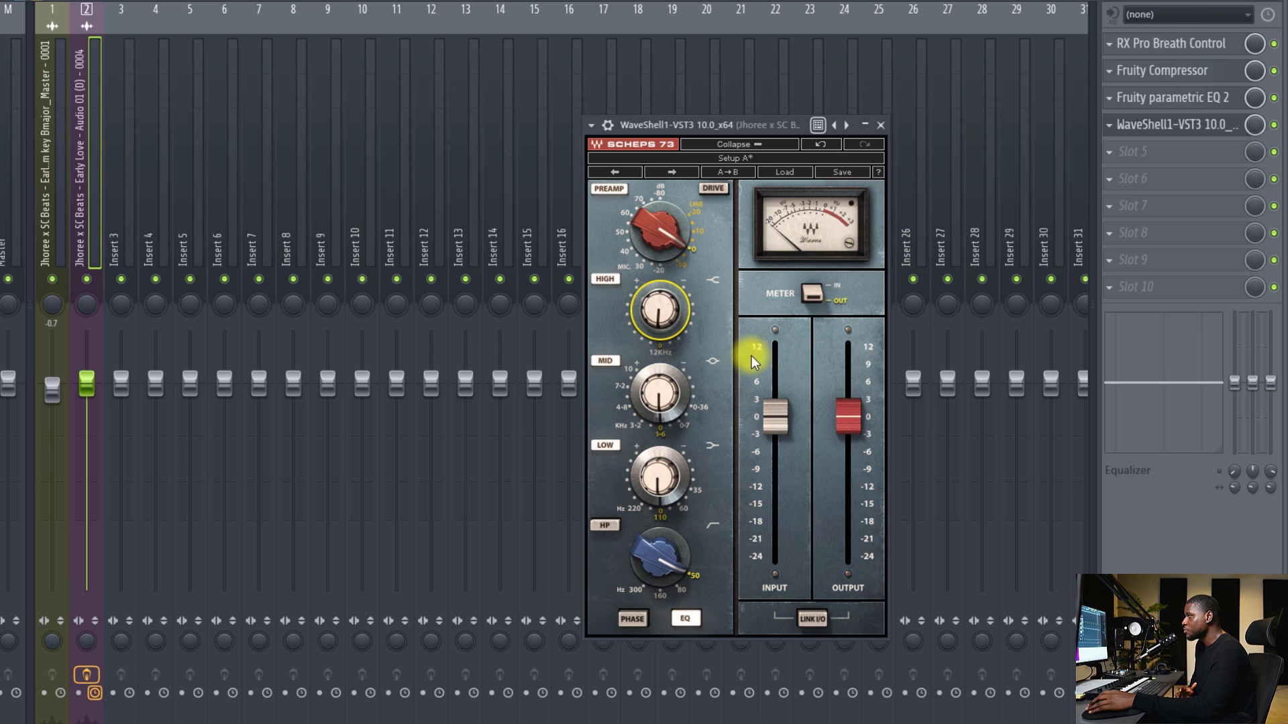
# - Toggle the Fruity parametric EQ 2 off and on to compare, then close it
pyautogui.click(1190, 97)
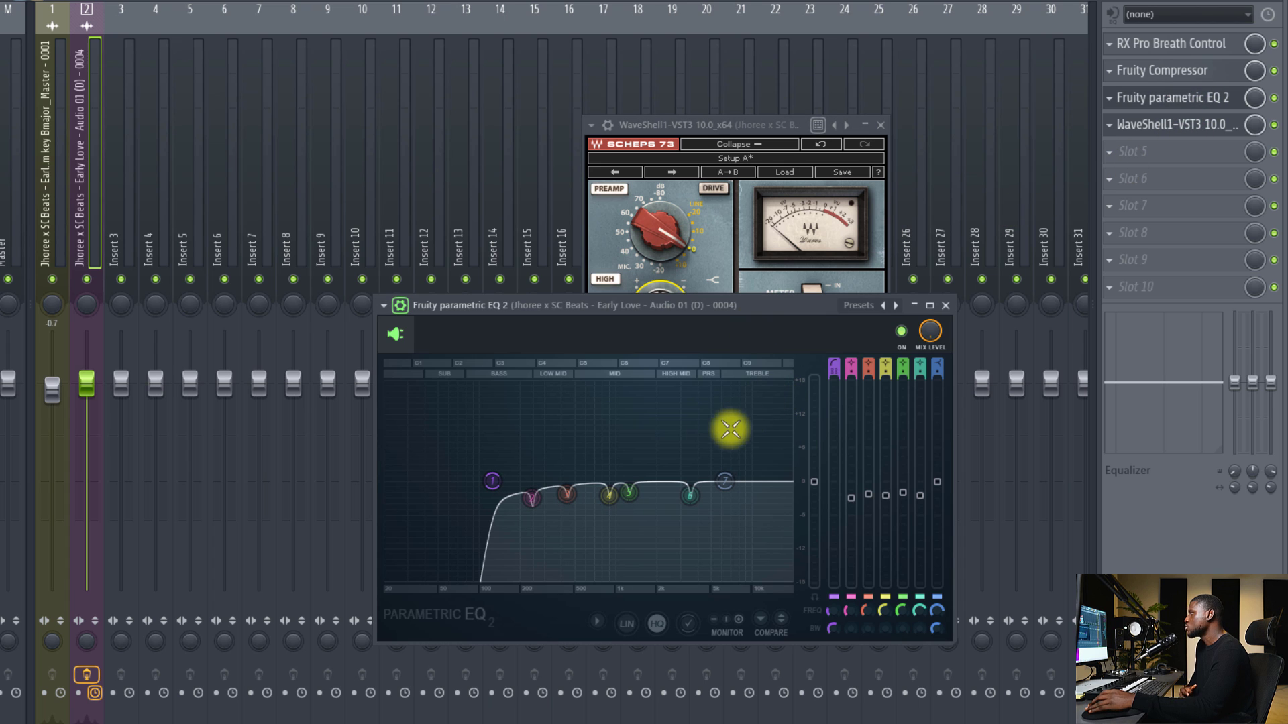
pyautogui.moveTo(601, 482)
pyautogui.click(900, 331)
pyautogui.click(946, 305)
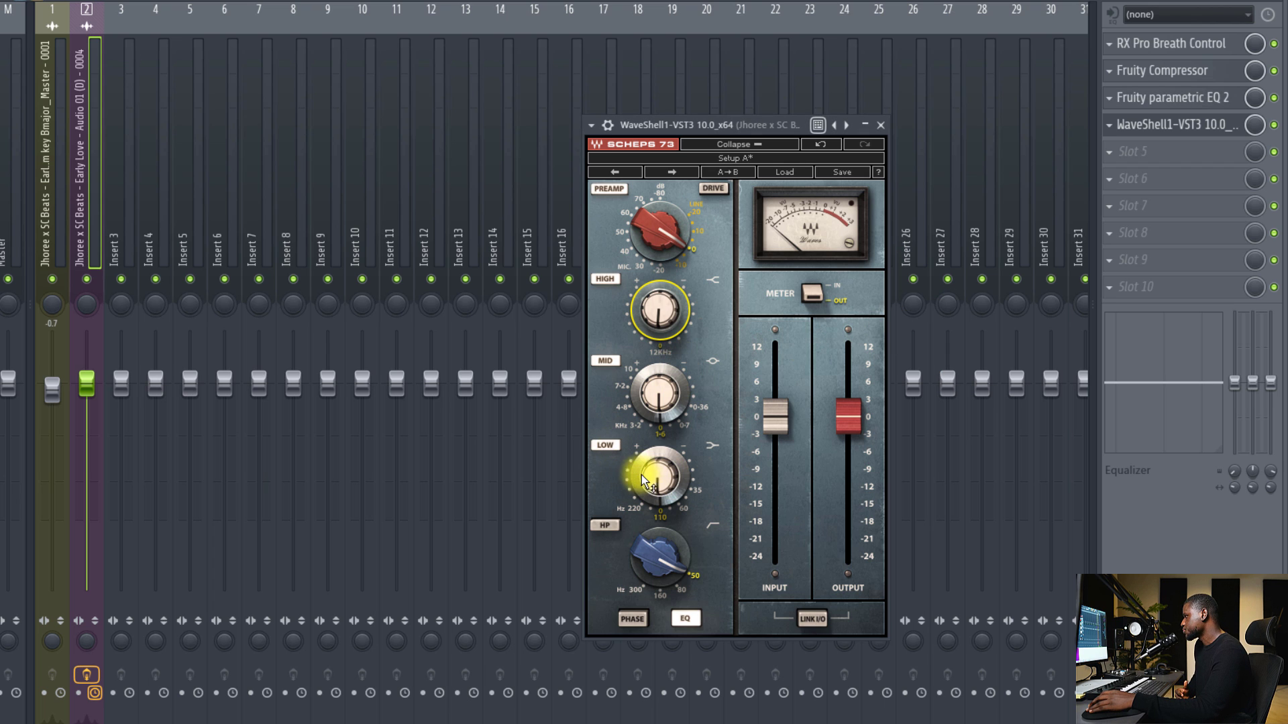
# - Set the Scheps 73 LOW band to 2.5 and HIGH band to -0.5
pyautogui.click(660, 484)
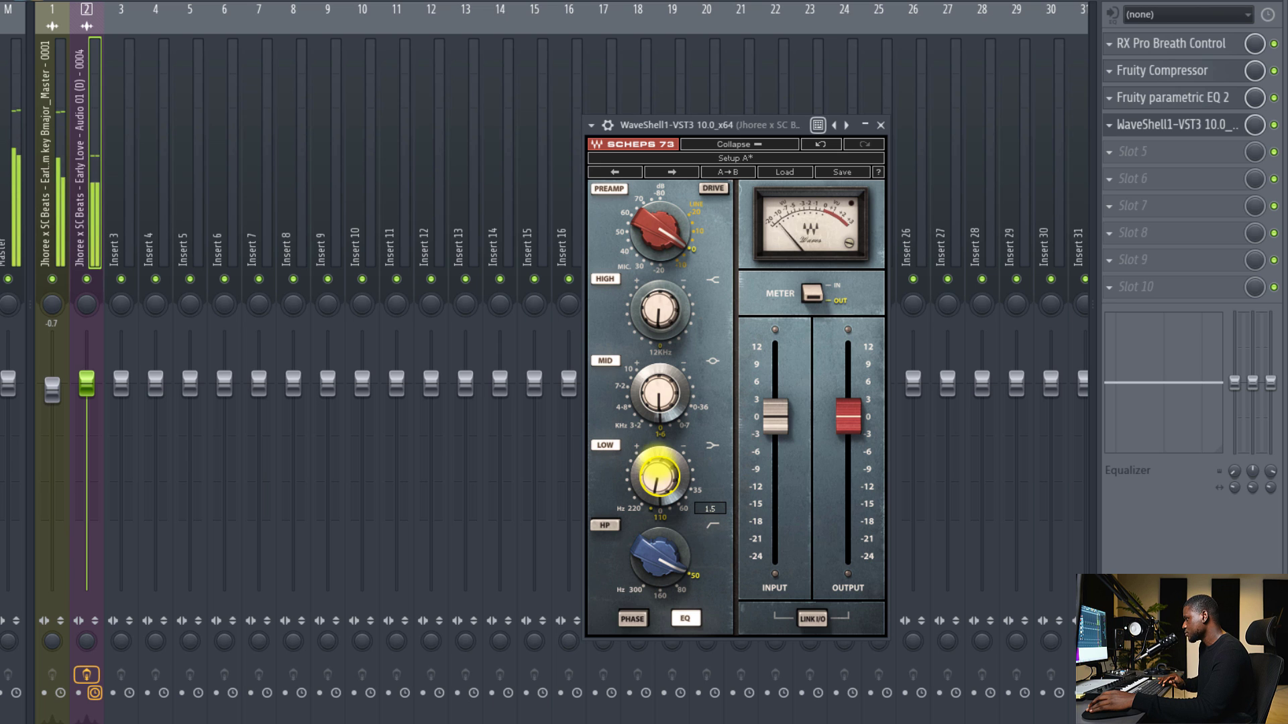
pyautogui.moveTo(658, 477)
pyautogui.mouseDown()
pyautogui.moveTo(660, 444)
pyautogui.moveTo(839, 273)
pyautogui.moveTo(823, 383)
pyautogui.moveTo(661, 480)
pyautogui.mouseUp()
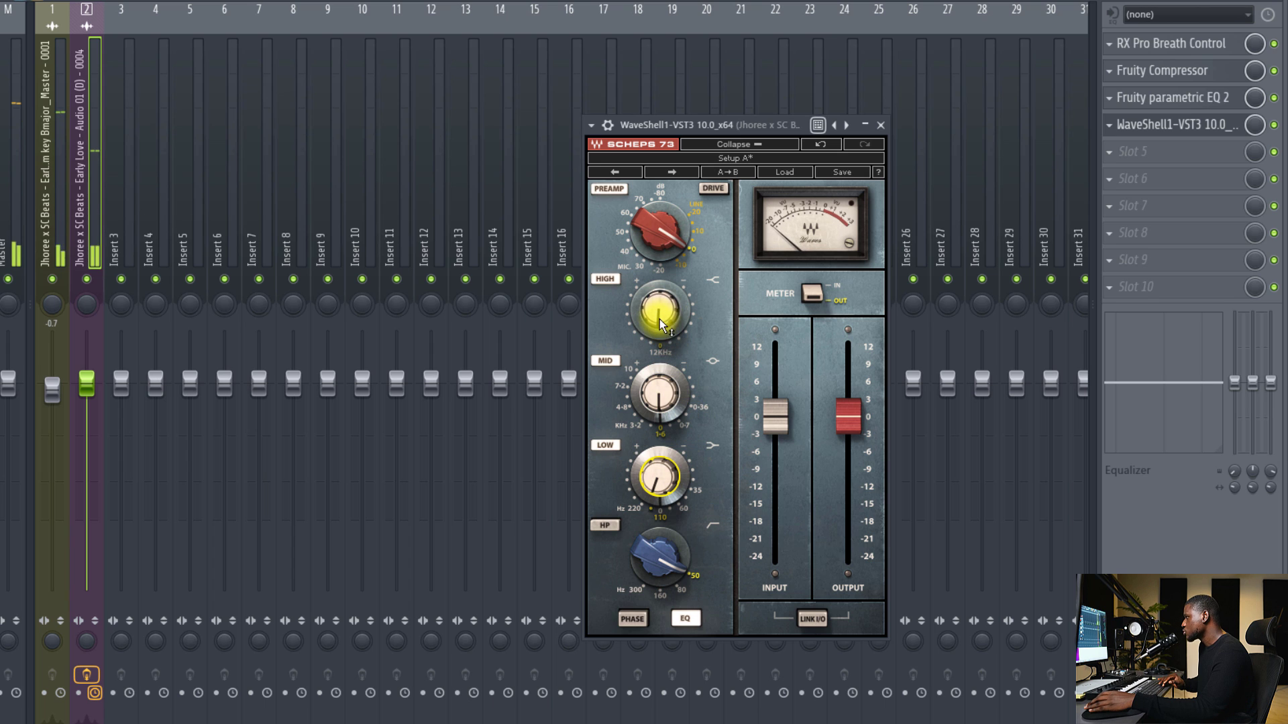
pyautogui.moveTo(660, 320); pyautogui.dragTo(661, 325)
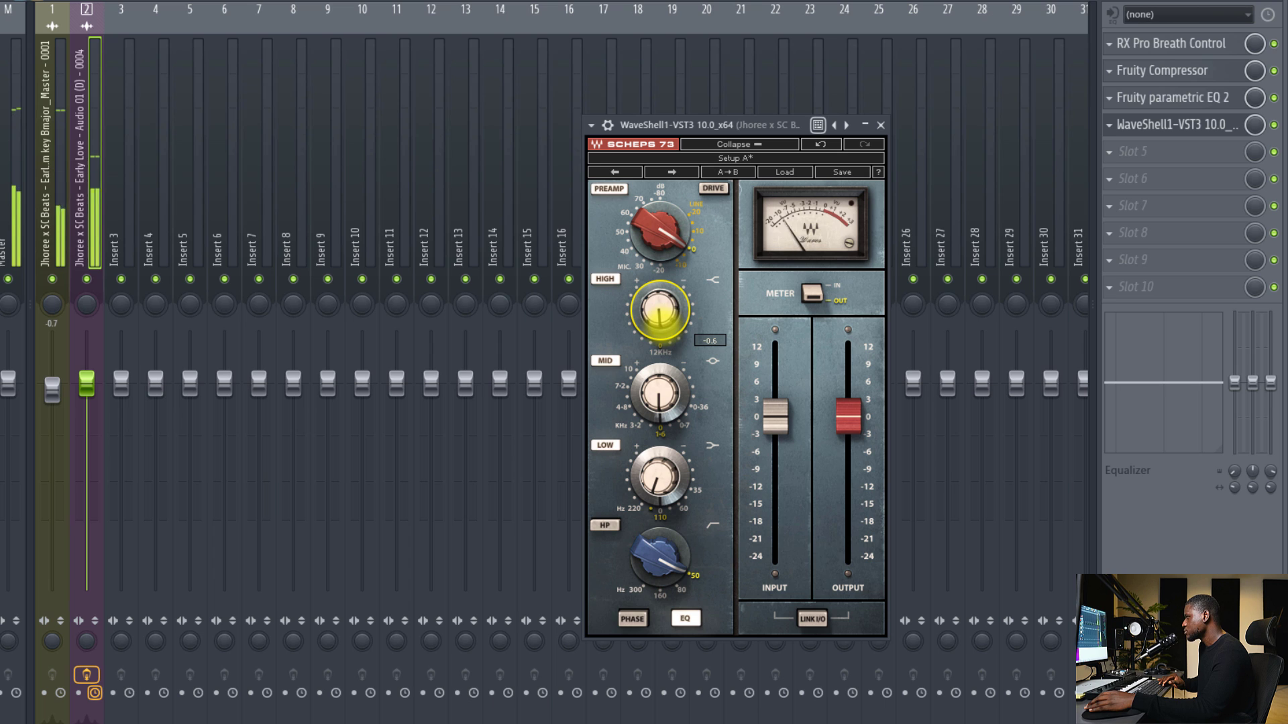
pyautogui.moveTo(663, 317); pyautogui.dragTo(675, 352)
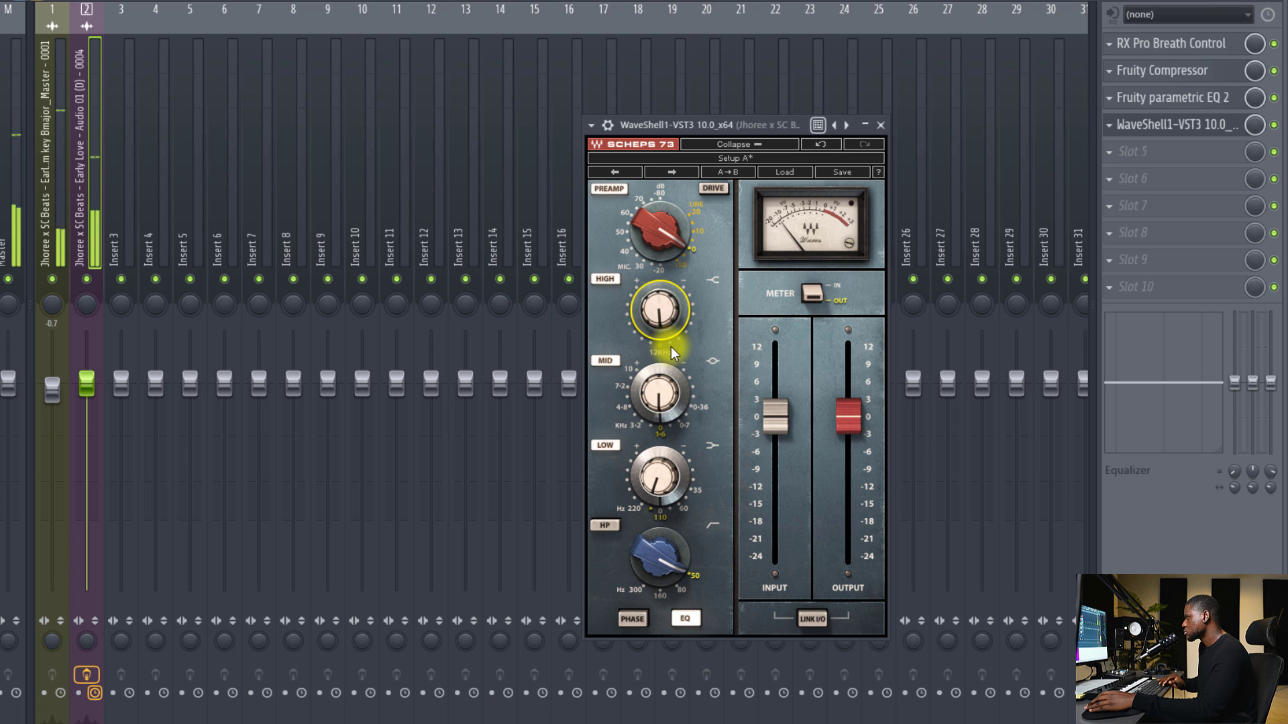
# - With the vocal playing, settle the Scheps 73 MID band at 1.1
pyautogui.moveTo(667, 389)
pyautogui.moveTo(667, 389); pyautogui.dragTo(662, 419)
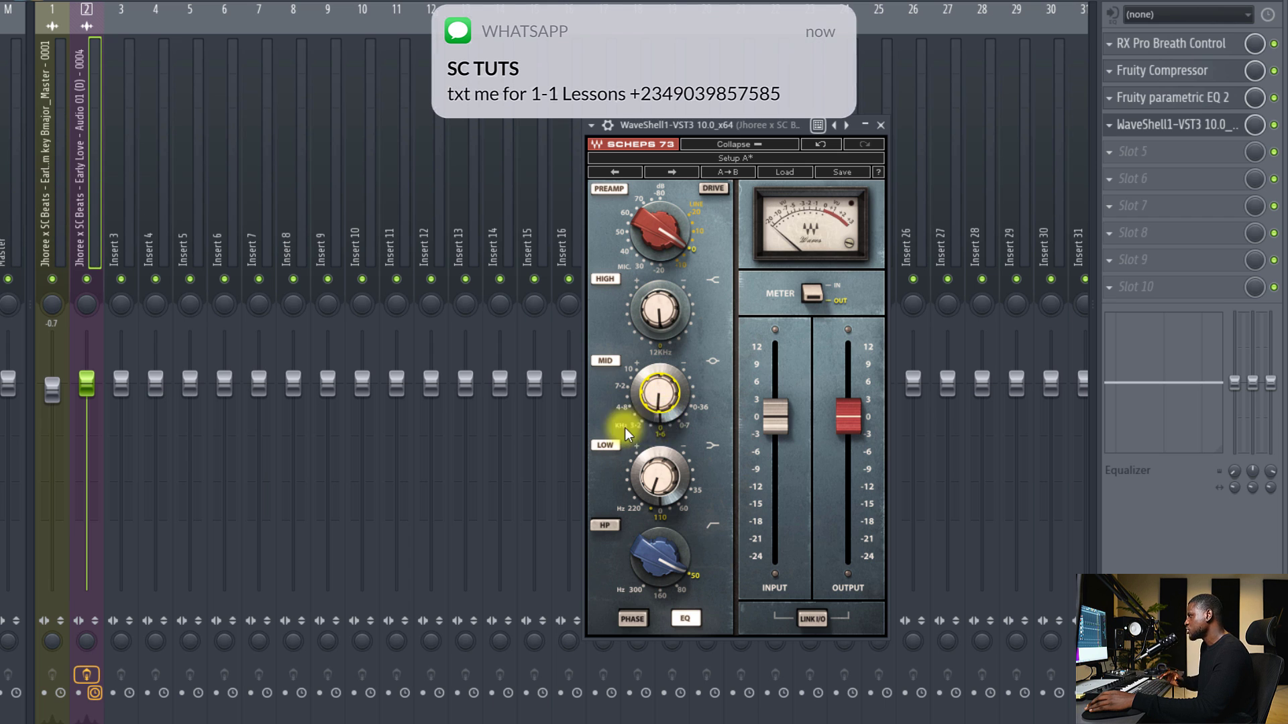
pyautogui.moveTo(650, 429); pyautogui.dragTo(658, 389)
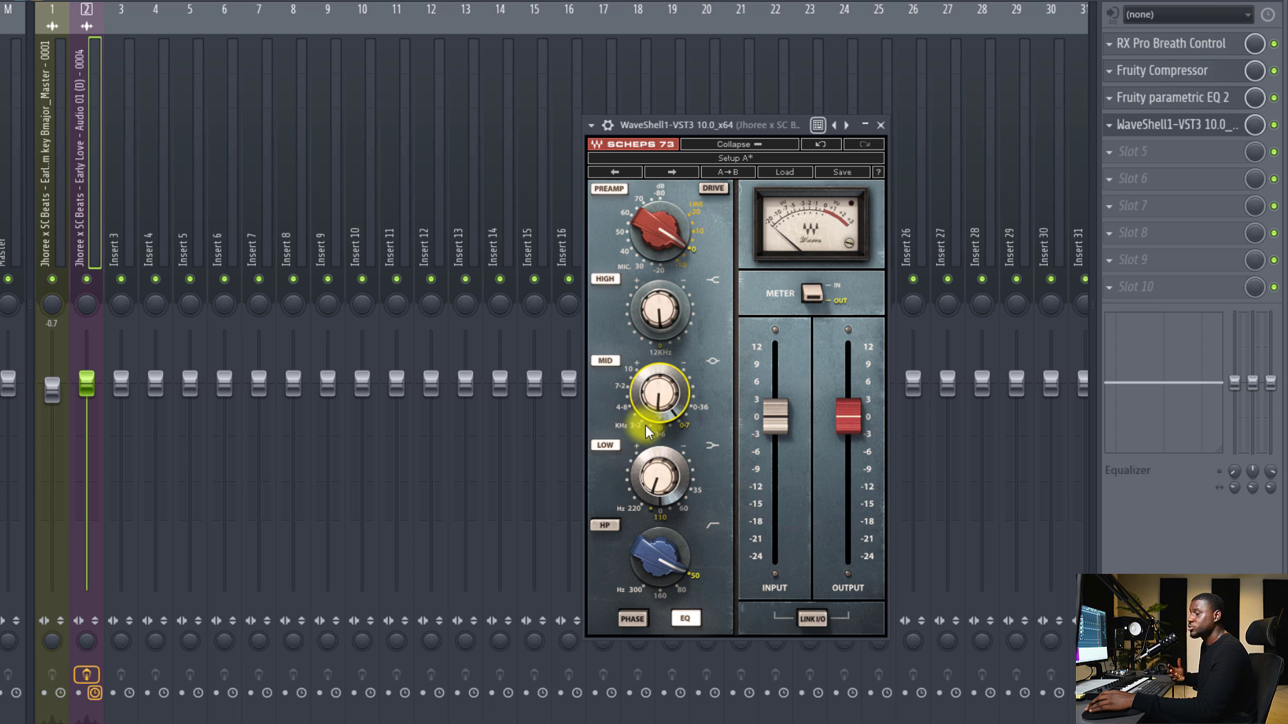
pyautogui.moveTo(642, 431)
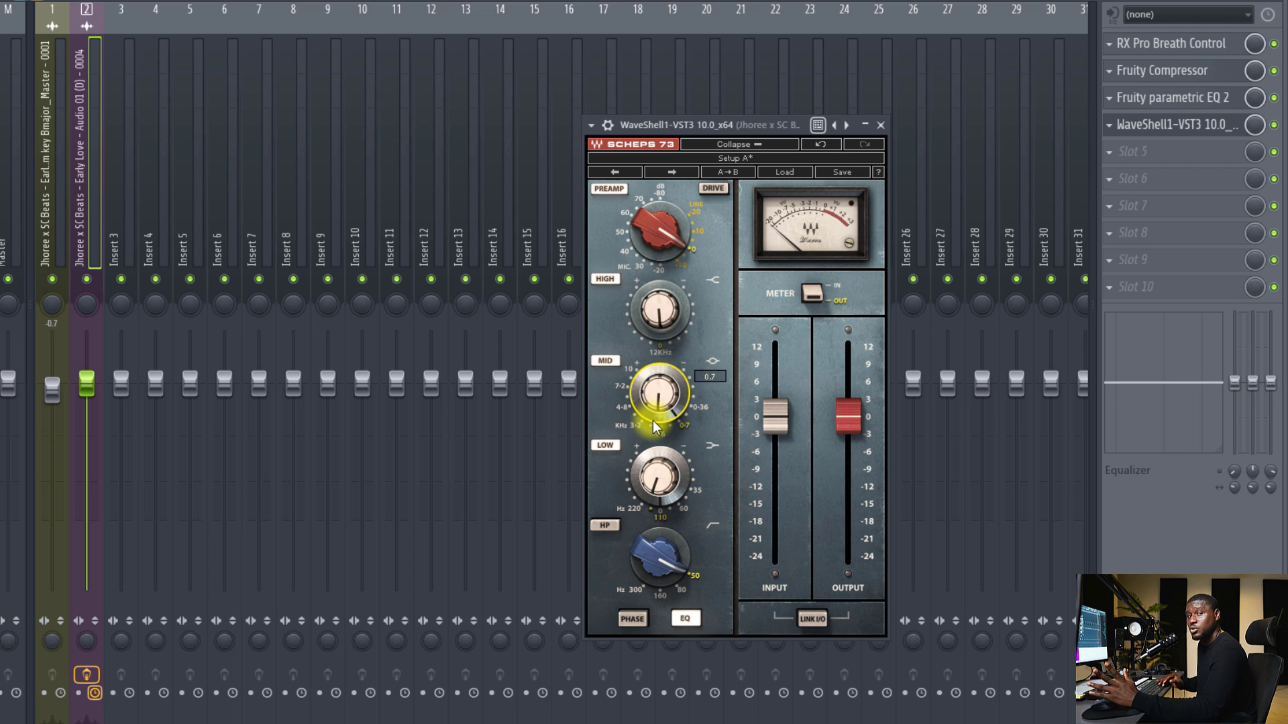
pyautogui.press('space')
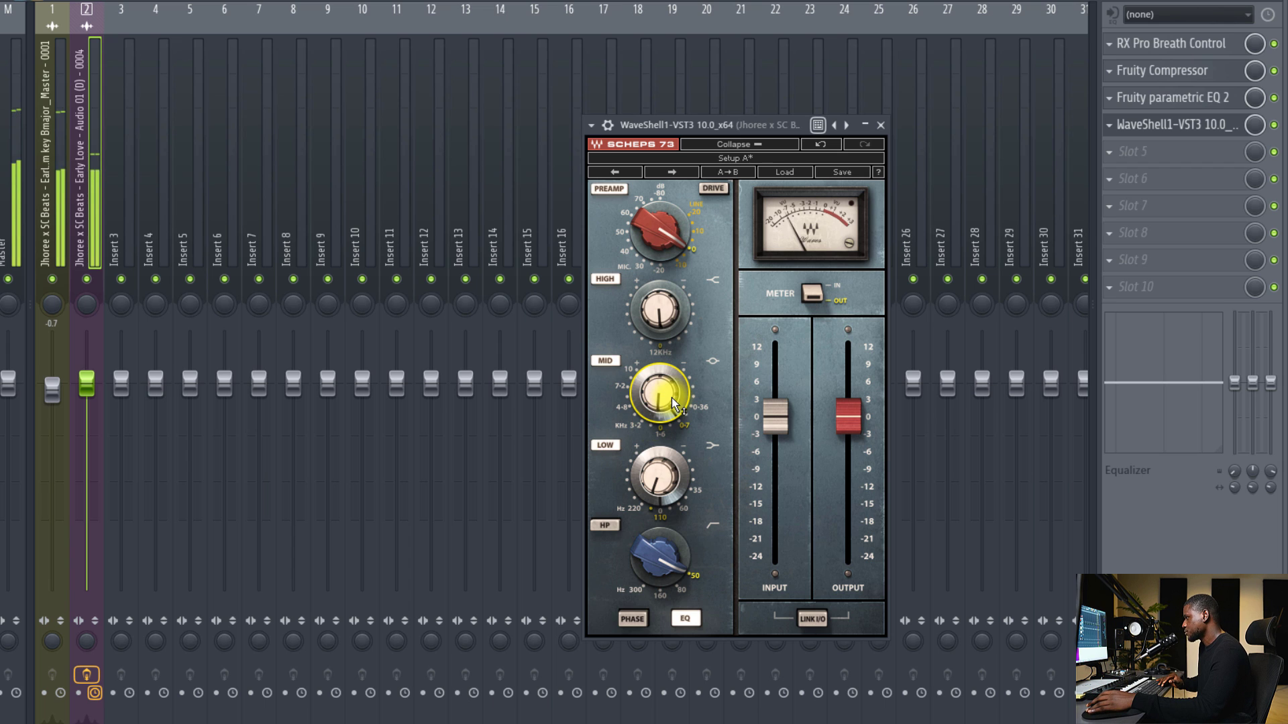
pyautogui.moveTo(671, 400)
pyautogui.mouseDown()
pyautogui.moveTo(671, 387)
pyautogui.moveTo(671, 410)
pyautogui.moveTo(662, 397)
pyautogui.mouseUp()
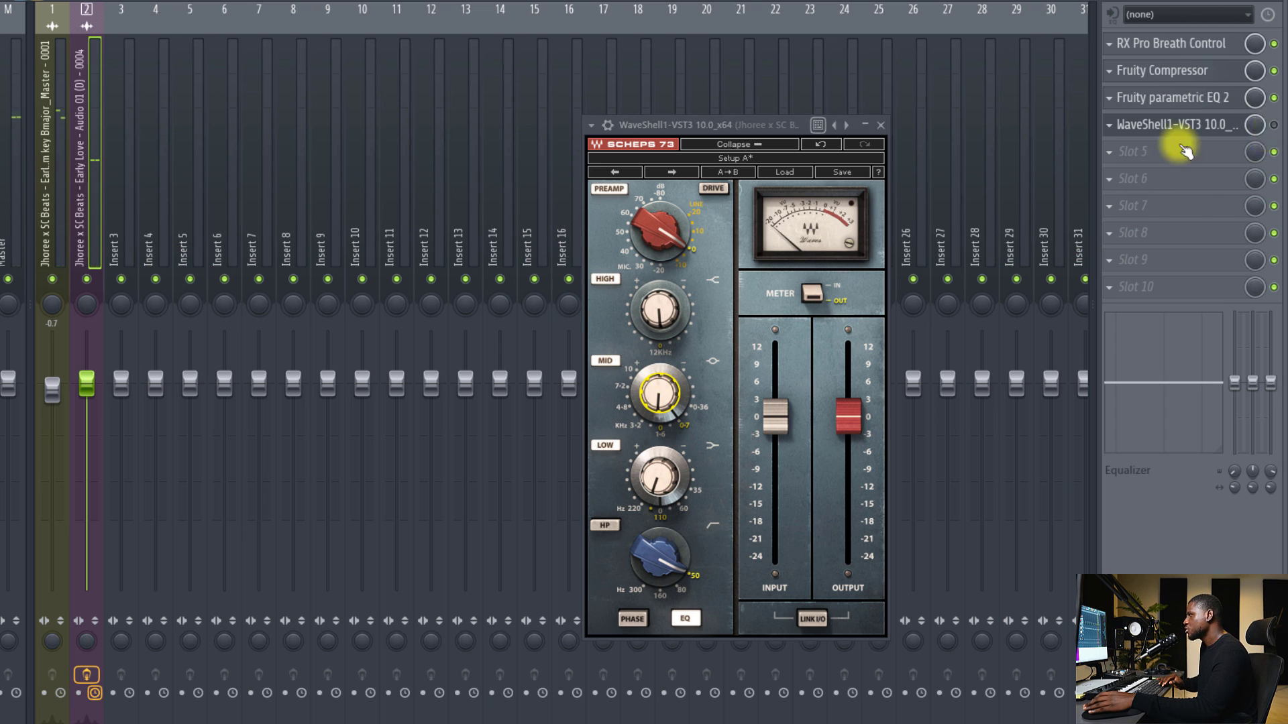
# - Bypass the Scheps 73 and re-enable it to compare the sound
pyautogui.click(607, 125)
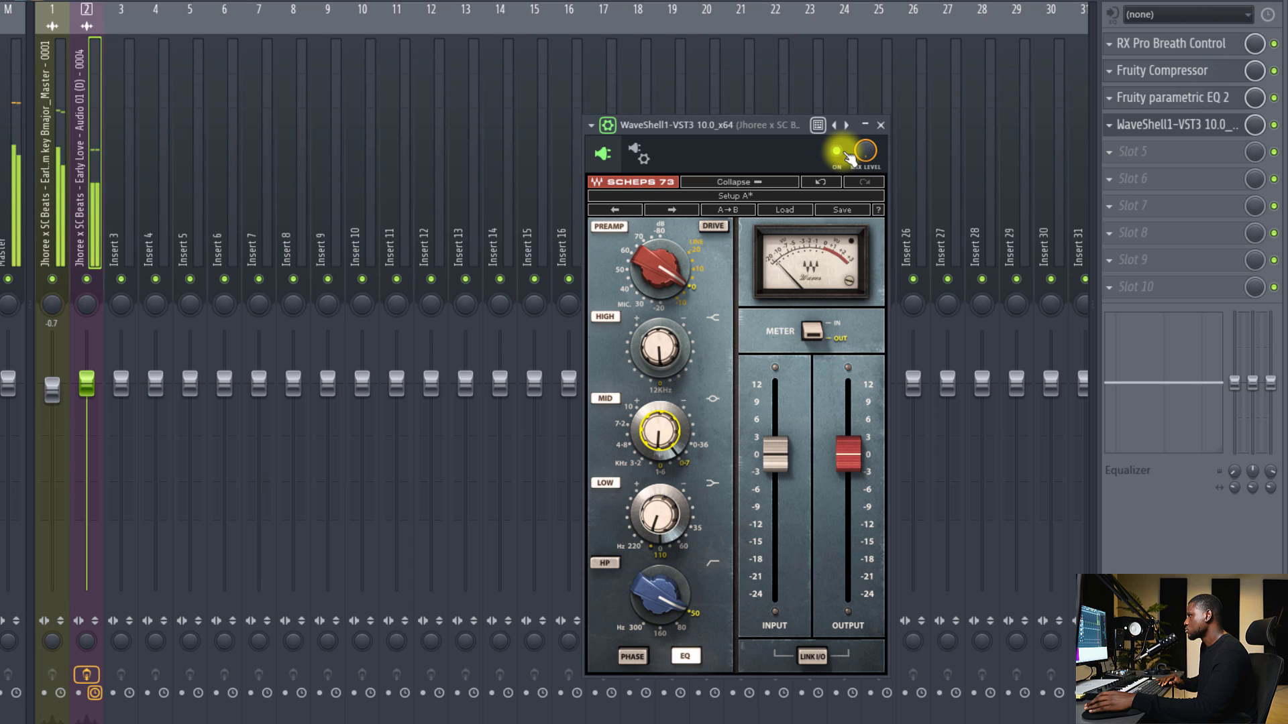
pyautogui.click(847, 156)
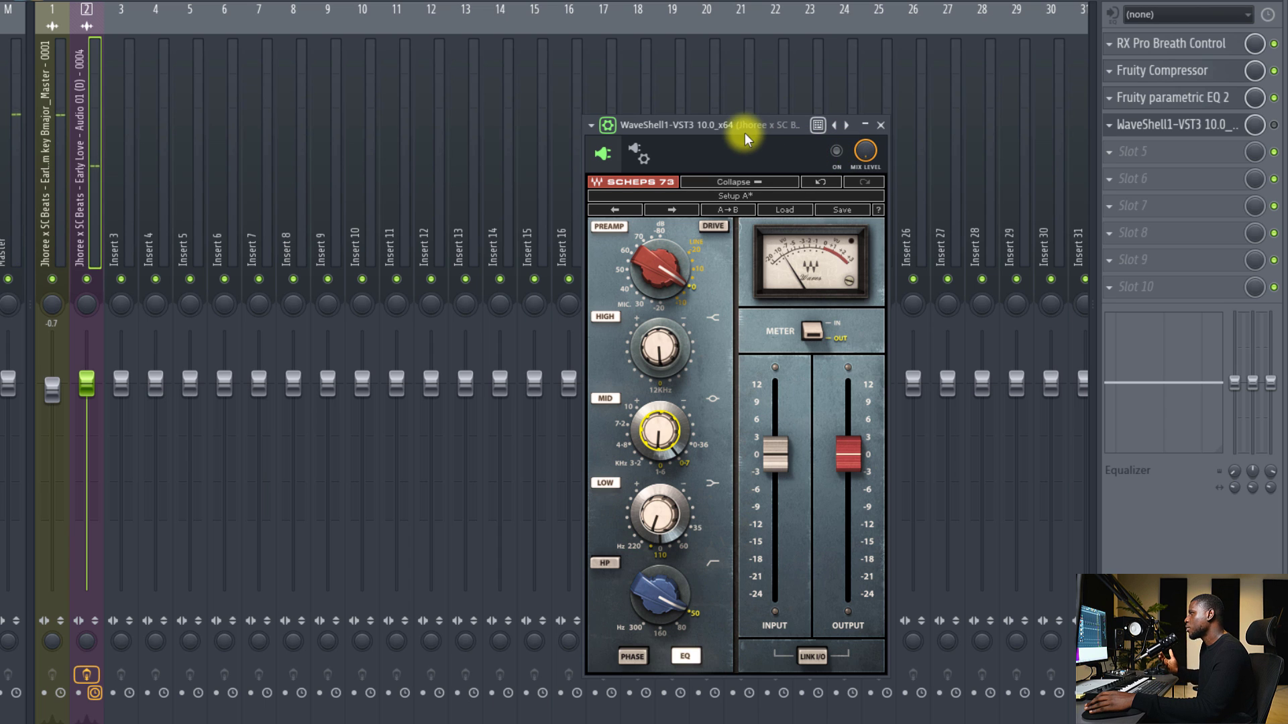
pyautogui.click(837, 151)
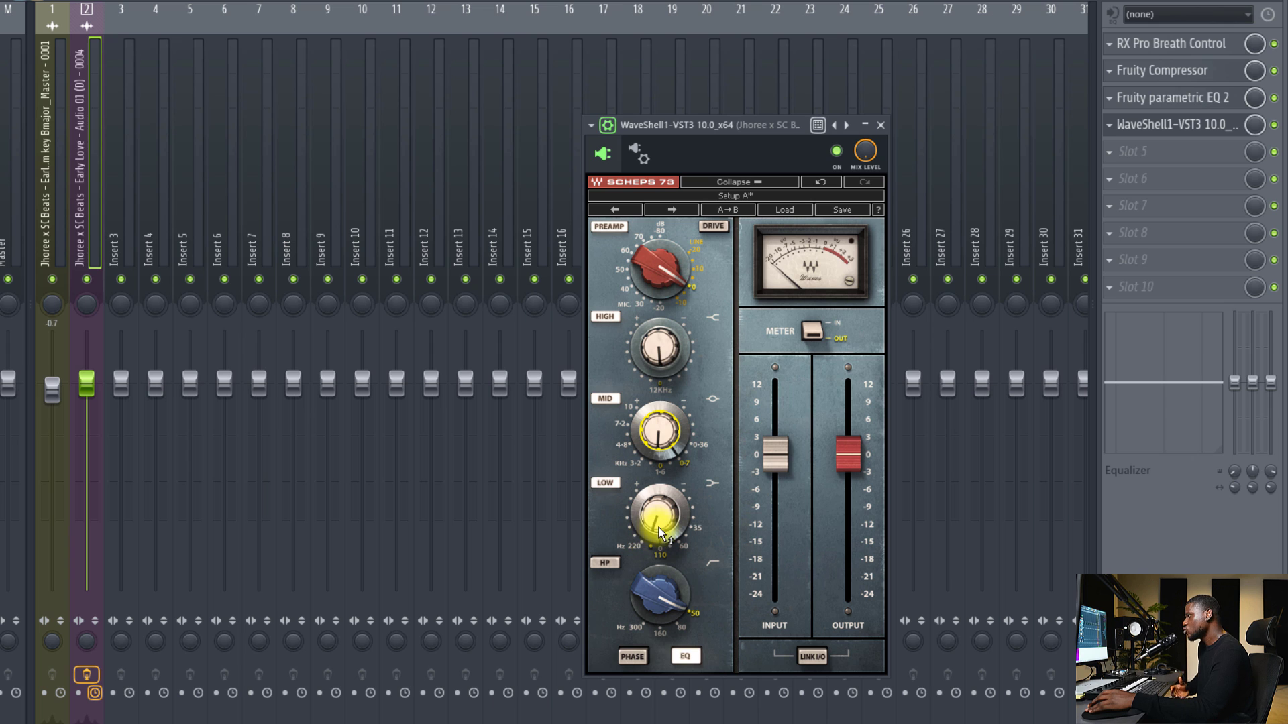
# - Set the Scheps 73 LOW band to 2.3 and HIGH band to 1.0, then close it
pyautogui.moveTo(649, 535); pyautogui.dragTo(666, 532)
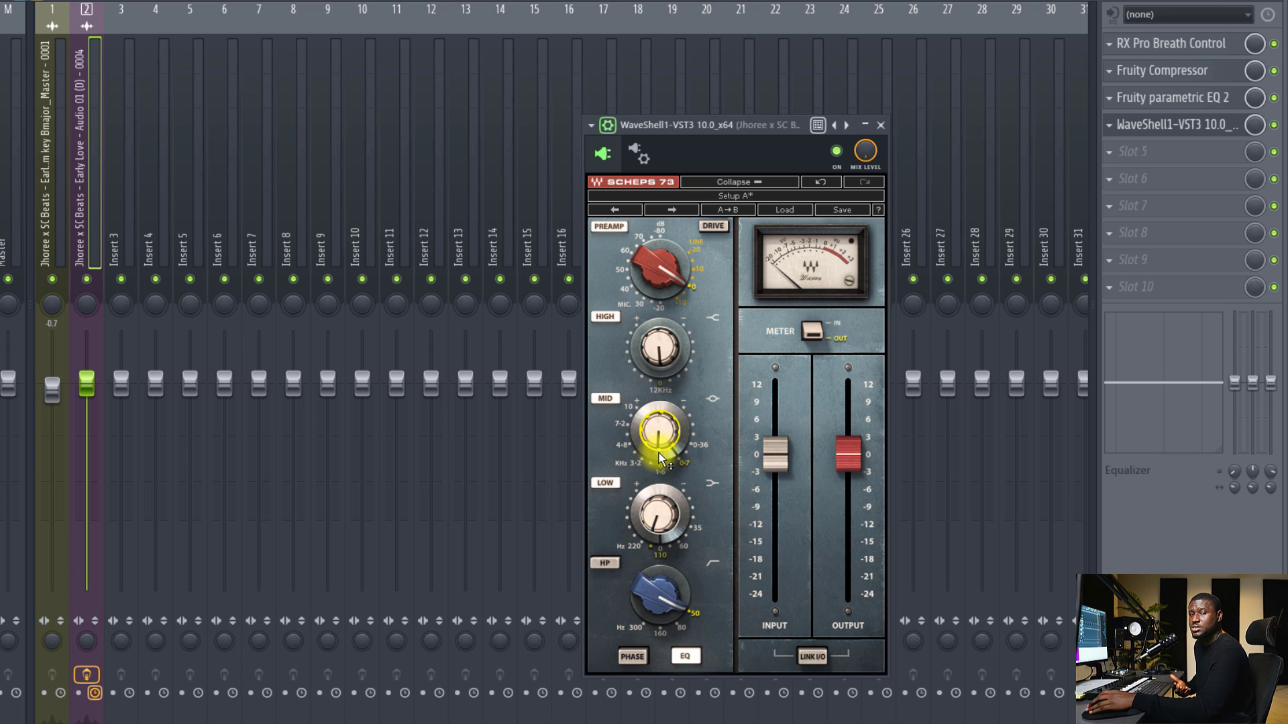
pyautogui.moveTo(666, 359); pyautogui.dragTo(664, 360)
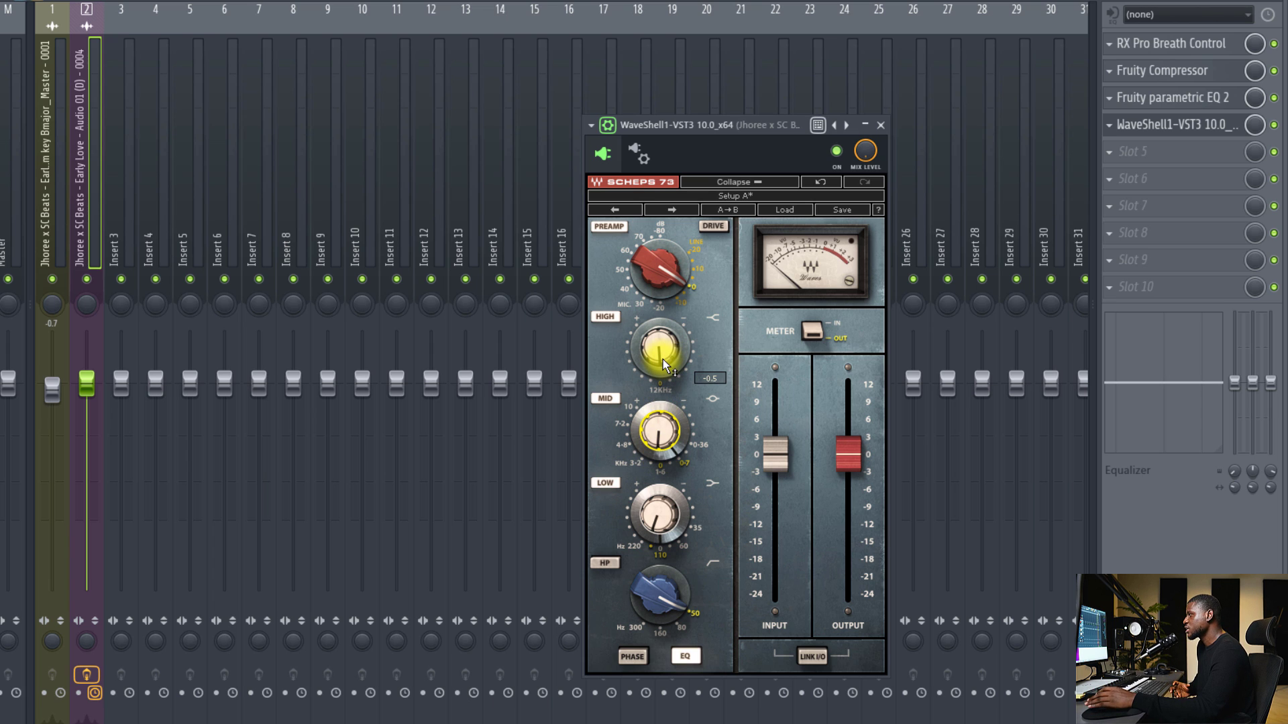
pyautogui.moveTo(662, 370); pyautogui.dragTo(635, 368)
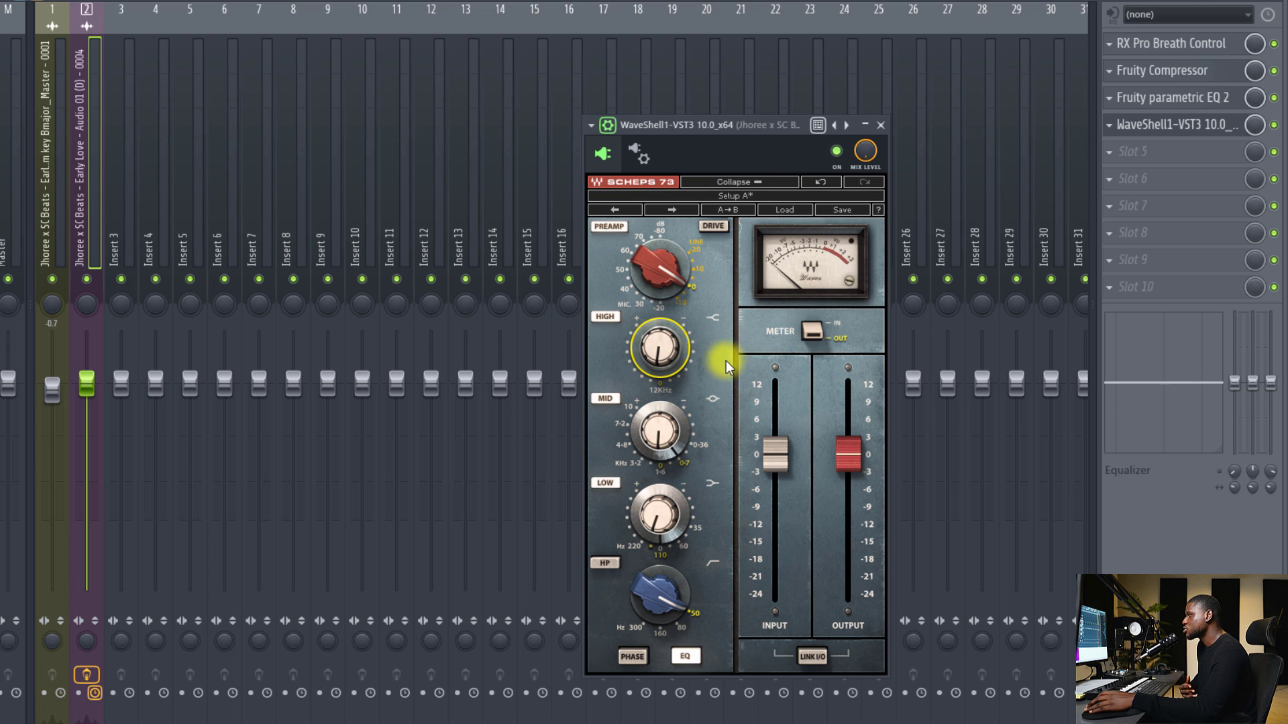
pyautogui.moveTo(686, 362); pyautogui.dragTo(666, 355)
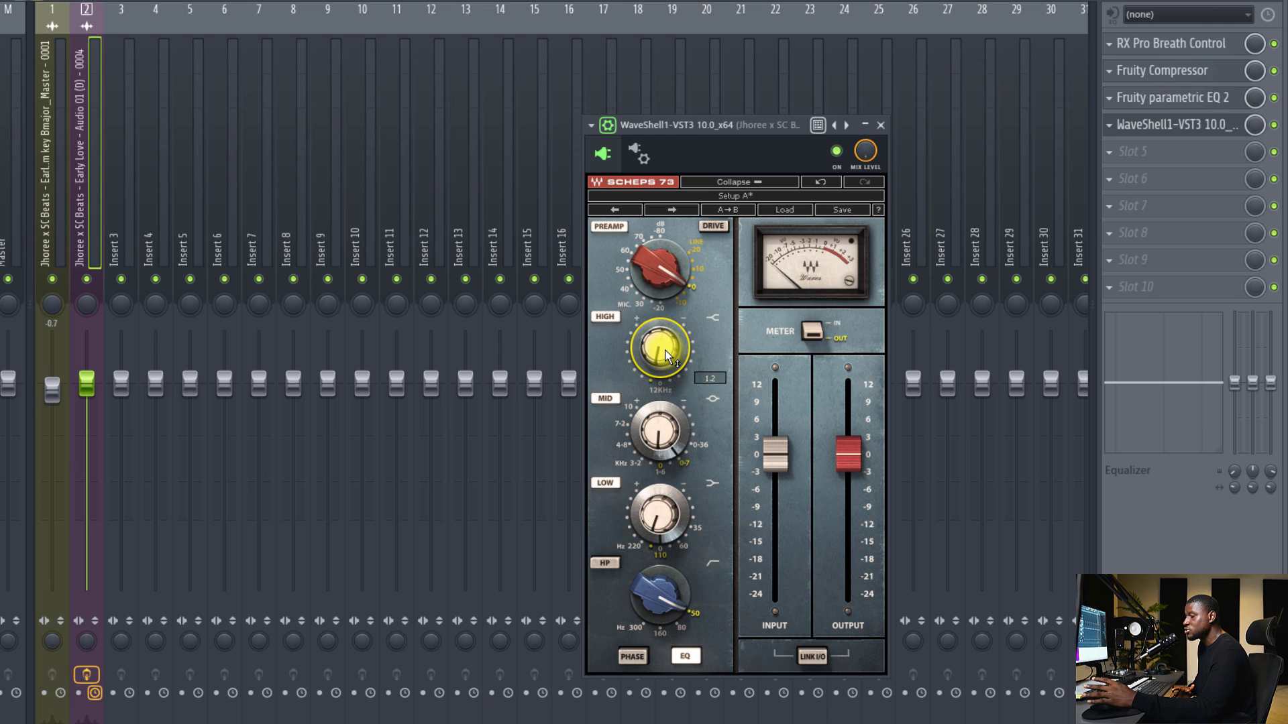
pyautogui.click(881, 125)
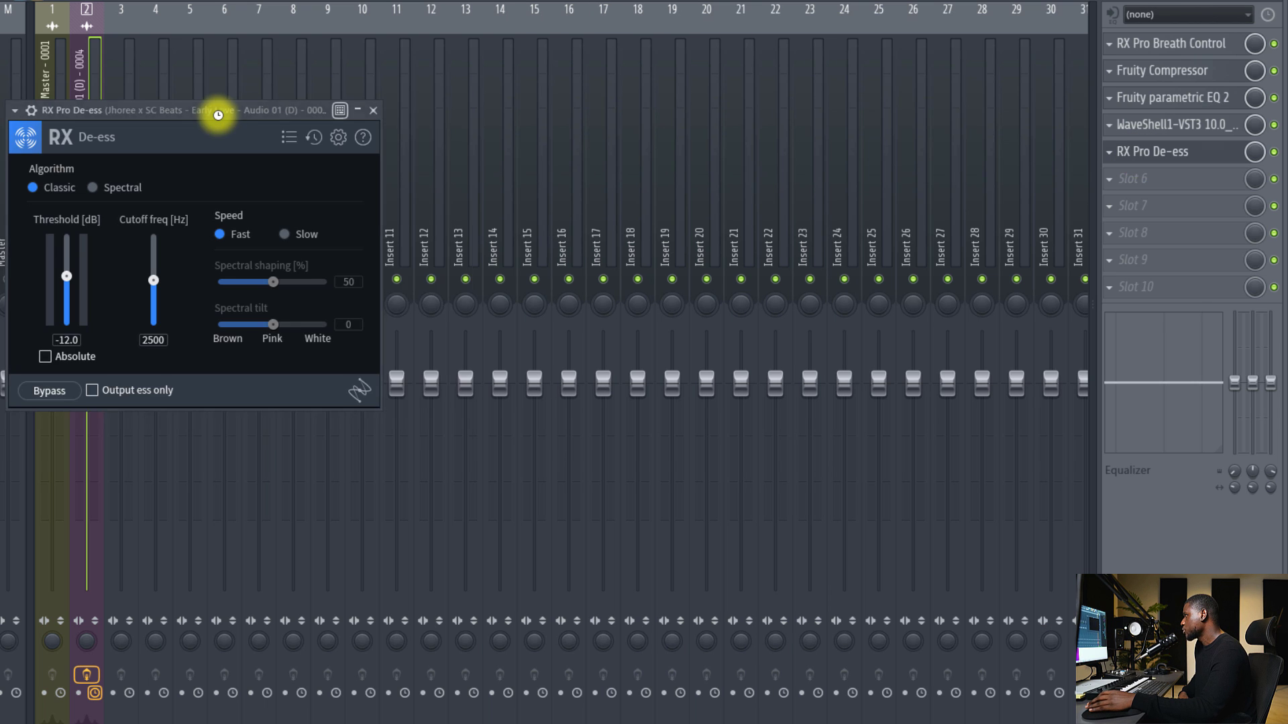
# - Add RX Pro De-ess to the vocal chain and set its threshold to -10.9 dB while playing
pyautogui.moveTo(215, 115); pyautogui.dragTo(698, 174)
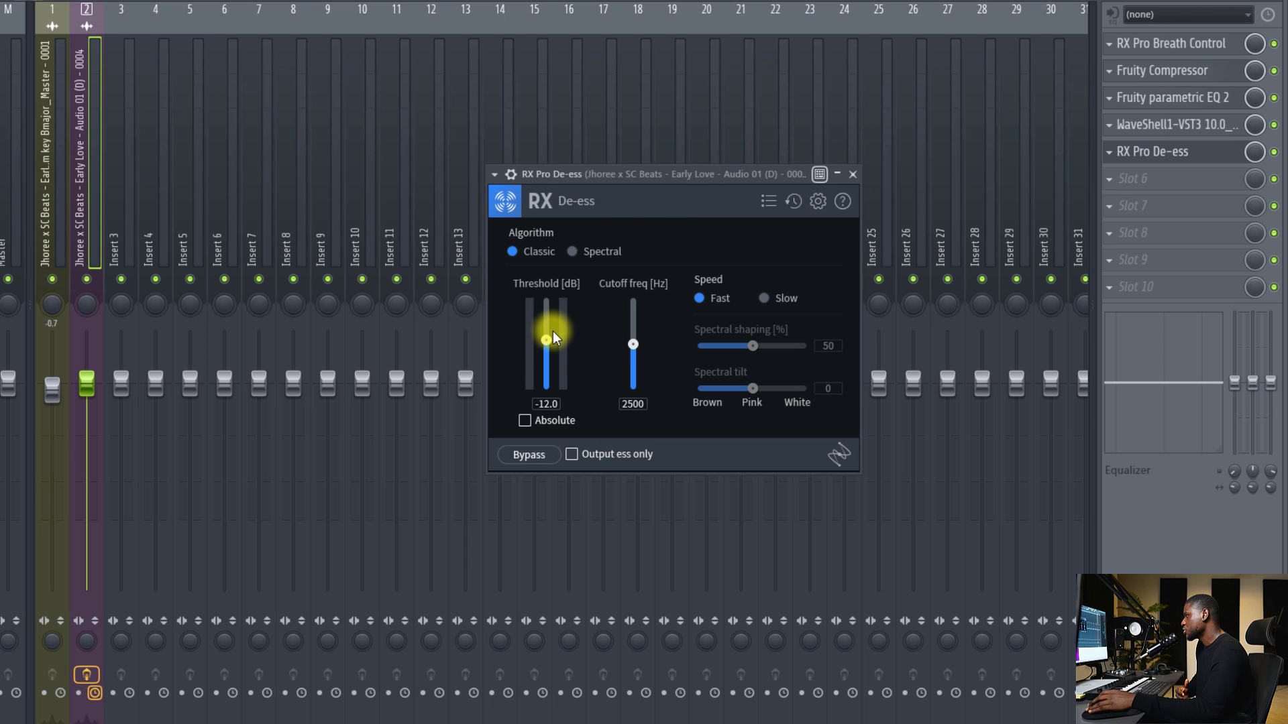
pyautogui.moveTo(550, 336); pyautogui.dragTo(538, 365)
pyautogui.press('space')
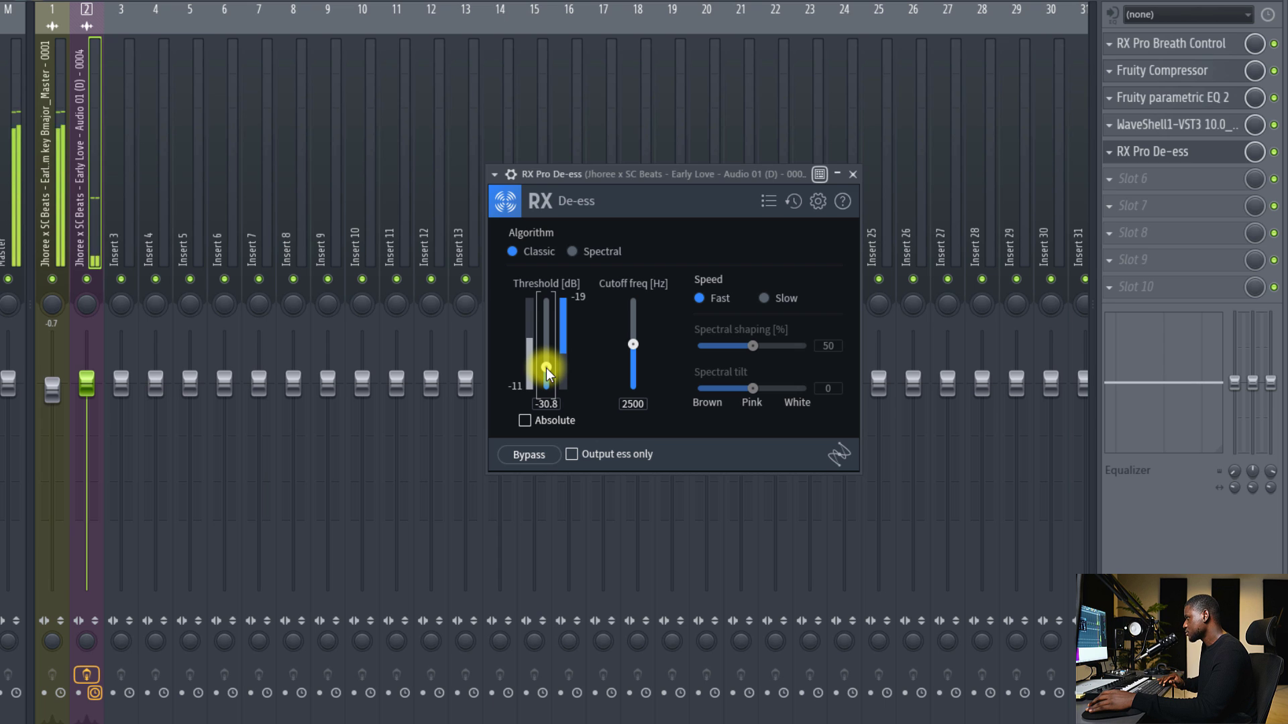
pyautogui.moveTo(546, 373); pyautogui.dragTo(557, 336)
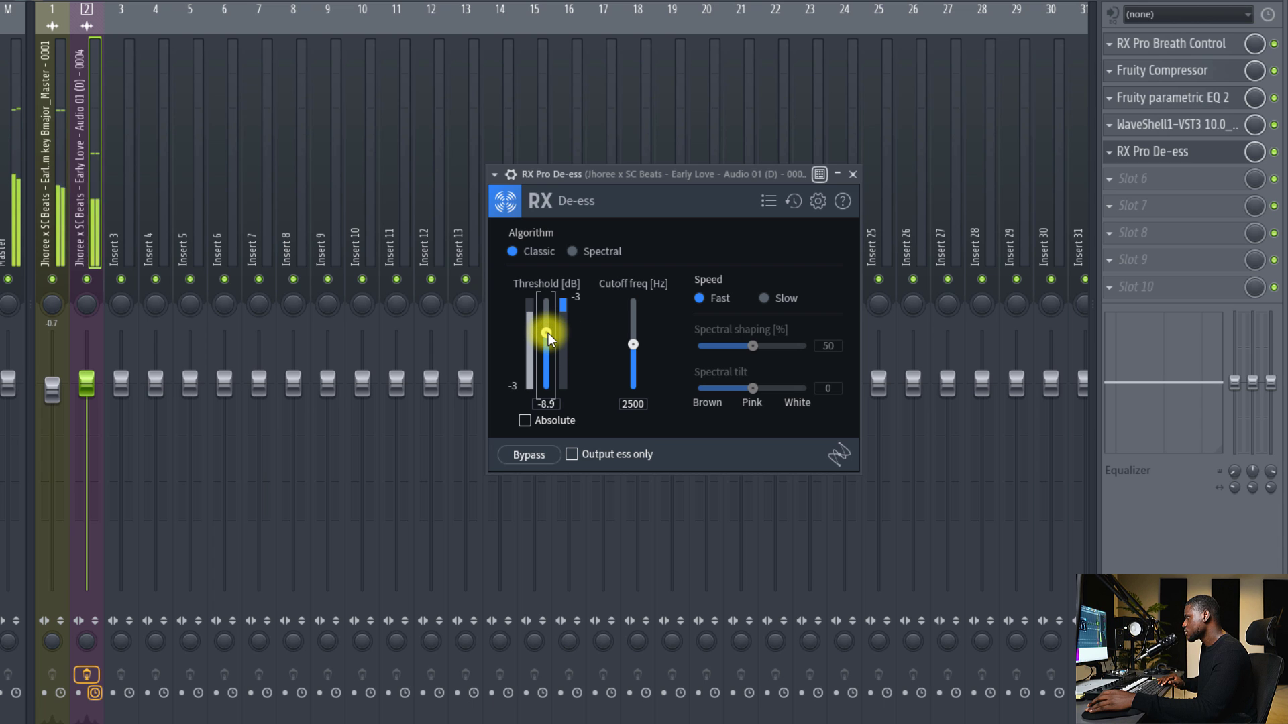
pyautogui.moveTo(549, 332); pyautogui.dragTo(548, 336)
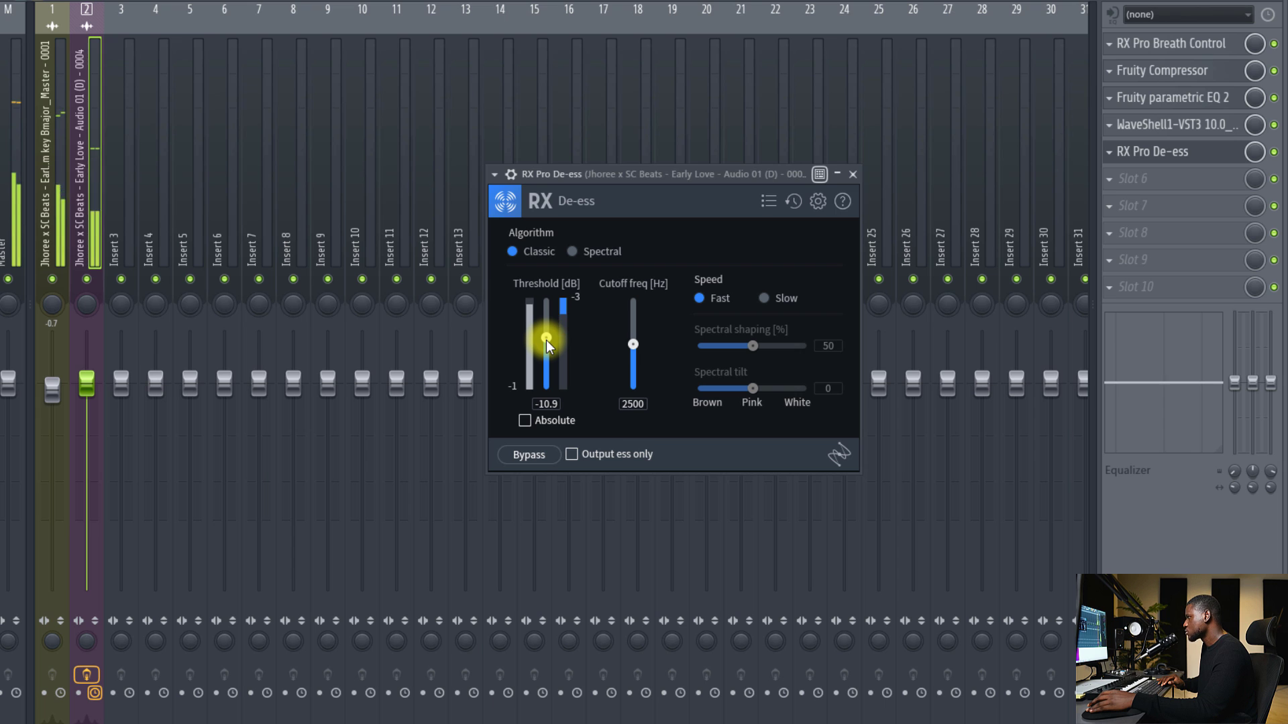
pyautogui.click(511, 174)
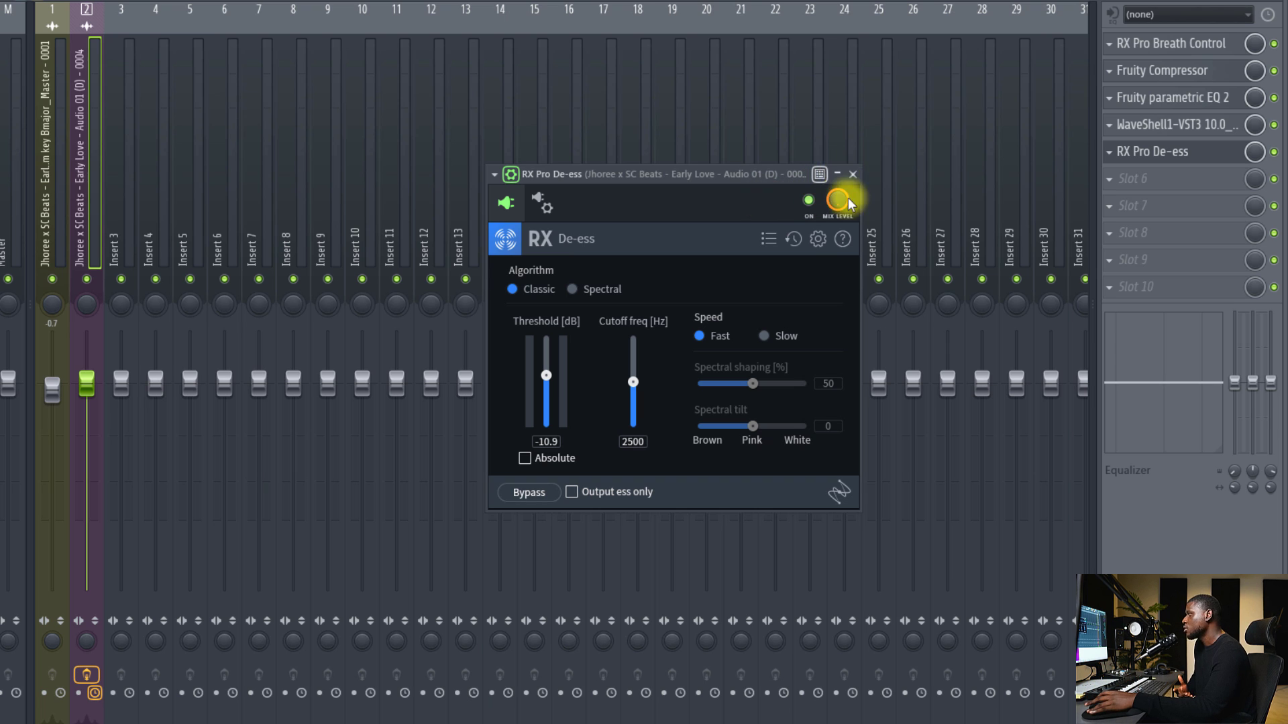
# - Close the de-esser and load Fresh Air into vocal Slot 6
pyautogui.click(853, 176)
pyautogui.click(1149, 178)
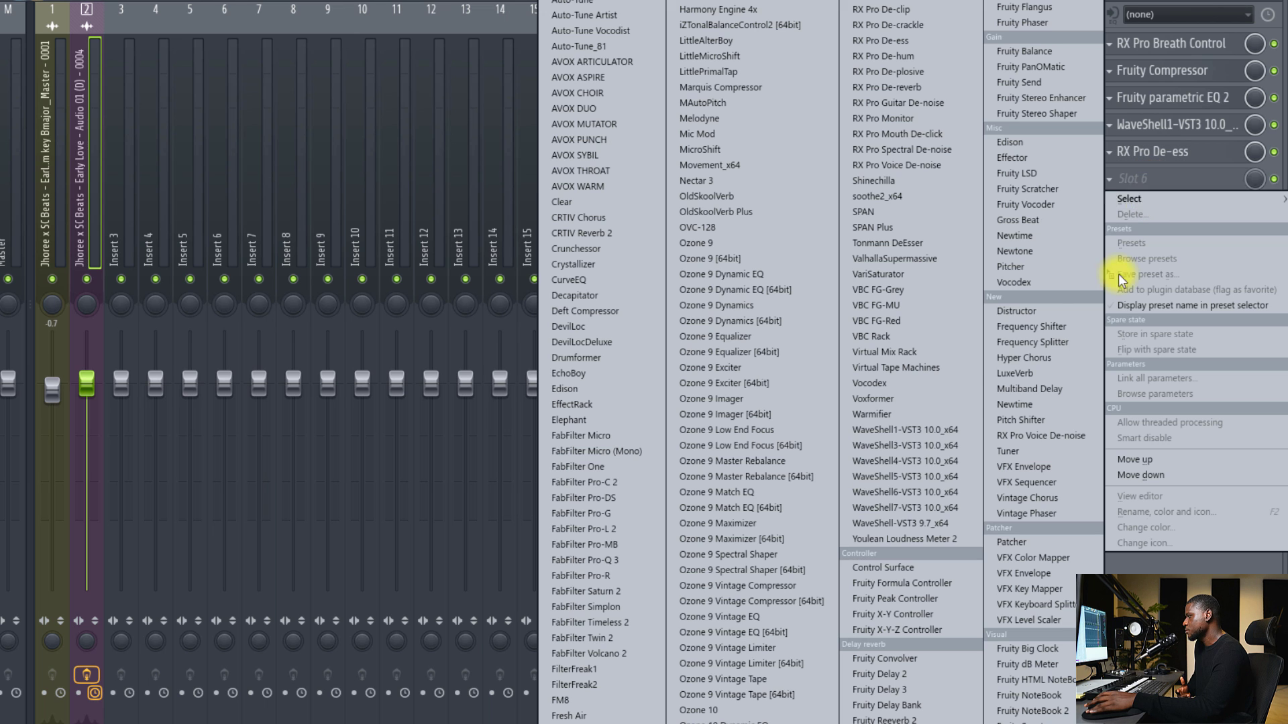
pyautogui.click(575, 714)
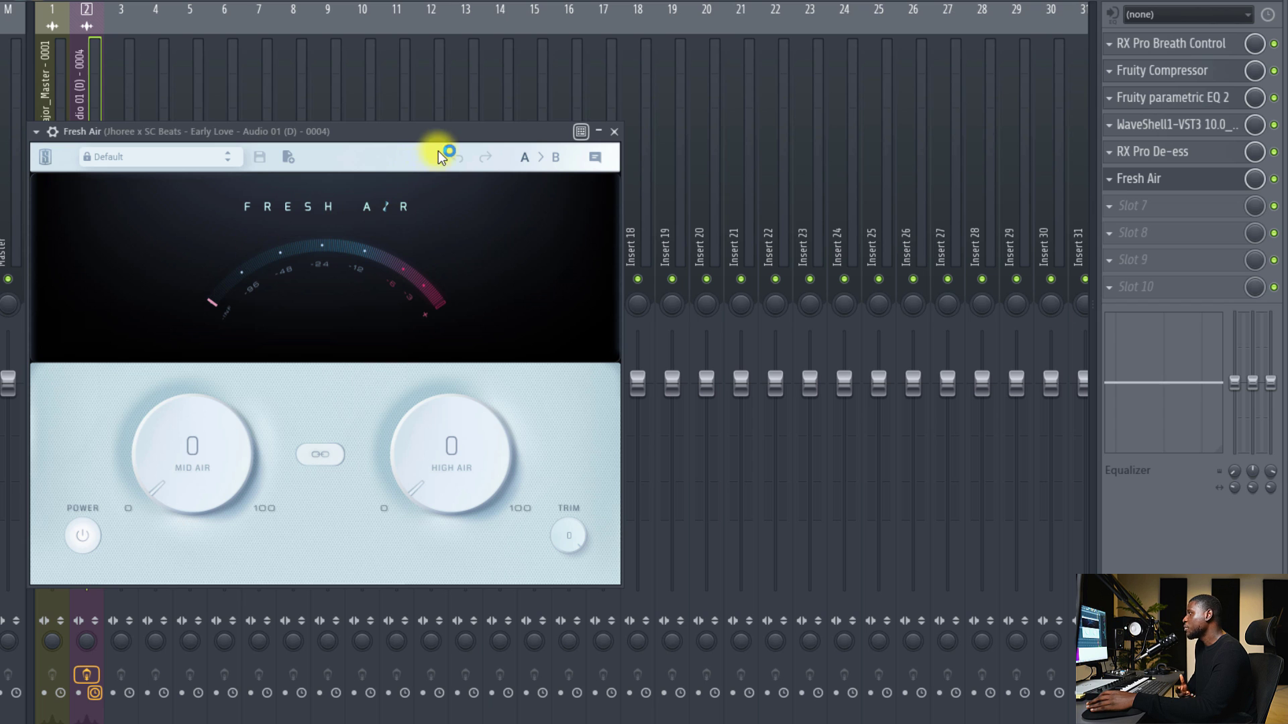
pyautogui.moveTo(437, 148); pyautogui.dragTo(675, 145)
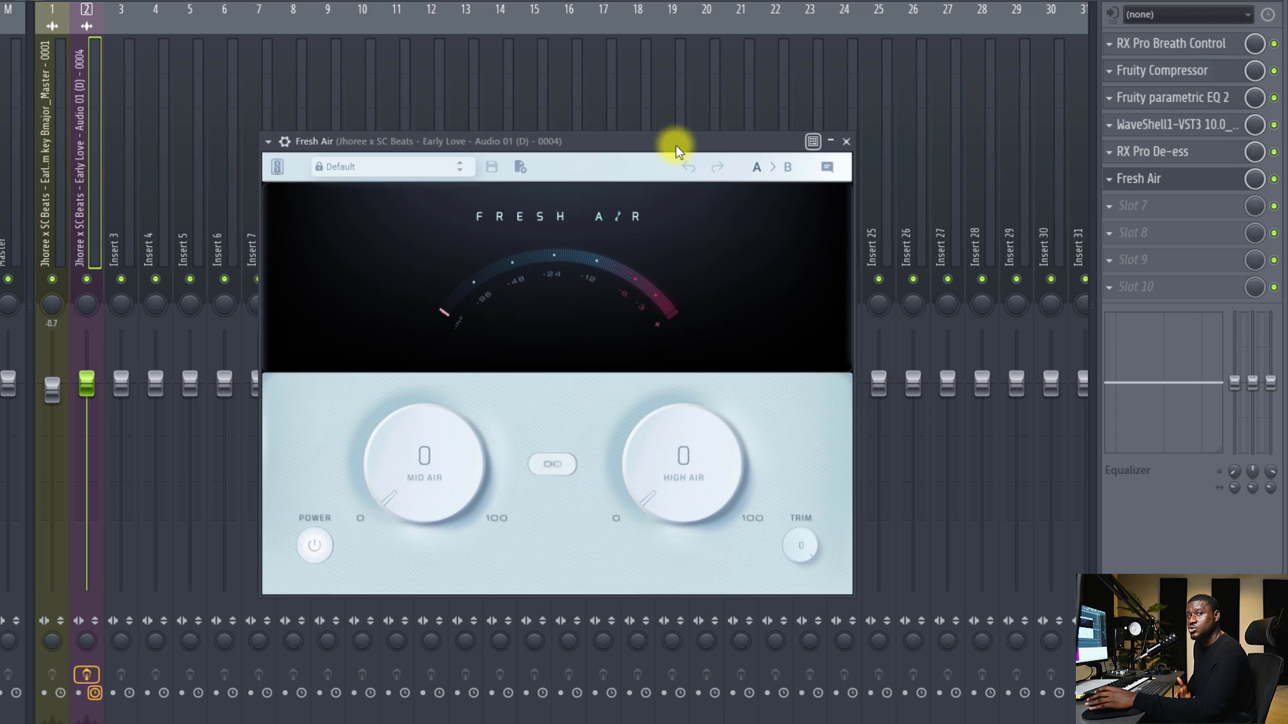
# - Set Fresh Air's Mid Air to 7 and High Air to 13, then bypass it to compare
pyautogui.moveTo(665, 462); pyautogui.dragTo(684, 395)
pyautogui.moveTo(472, 466); pyautogui.dragTo(475, 448)
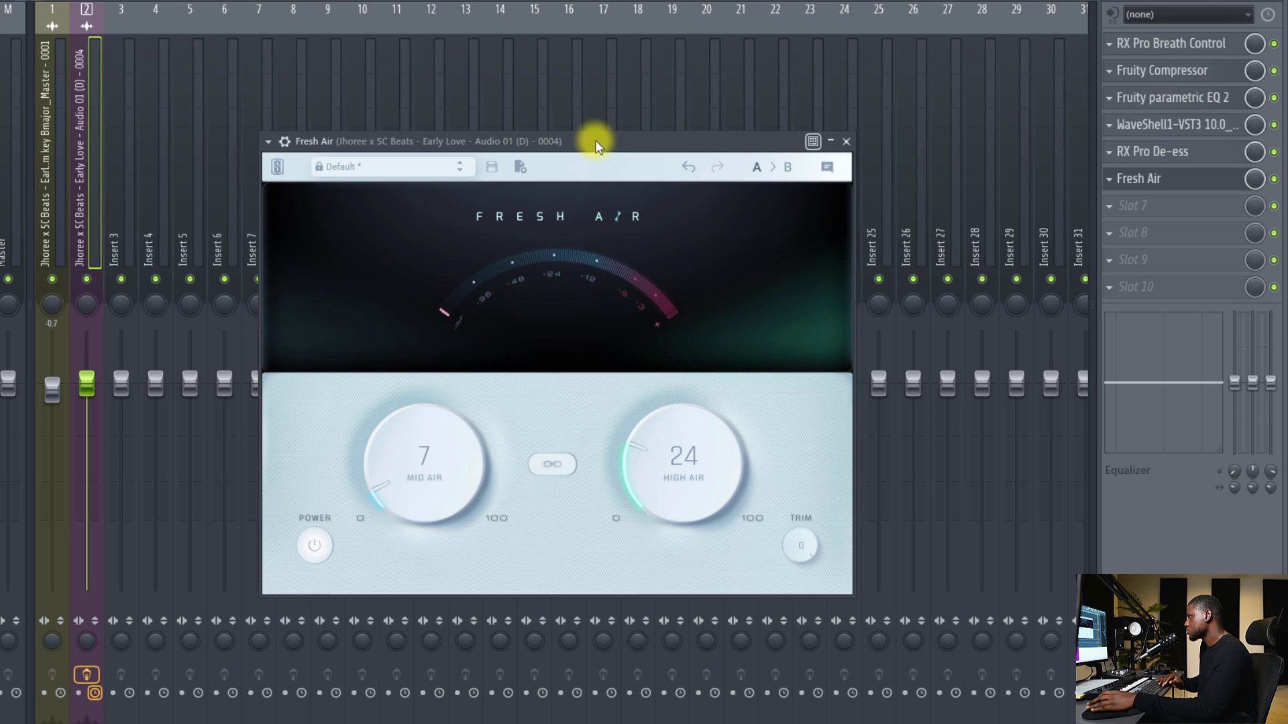
pyautogui.scroll(-7, 671, 469)
pyautogui.scroll(-6, 667, 470)
pyautogui.scroll(1, 659, 471)
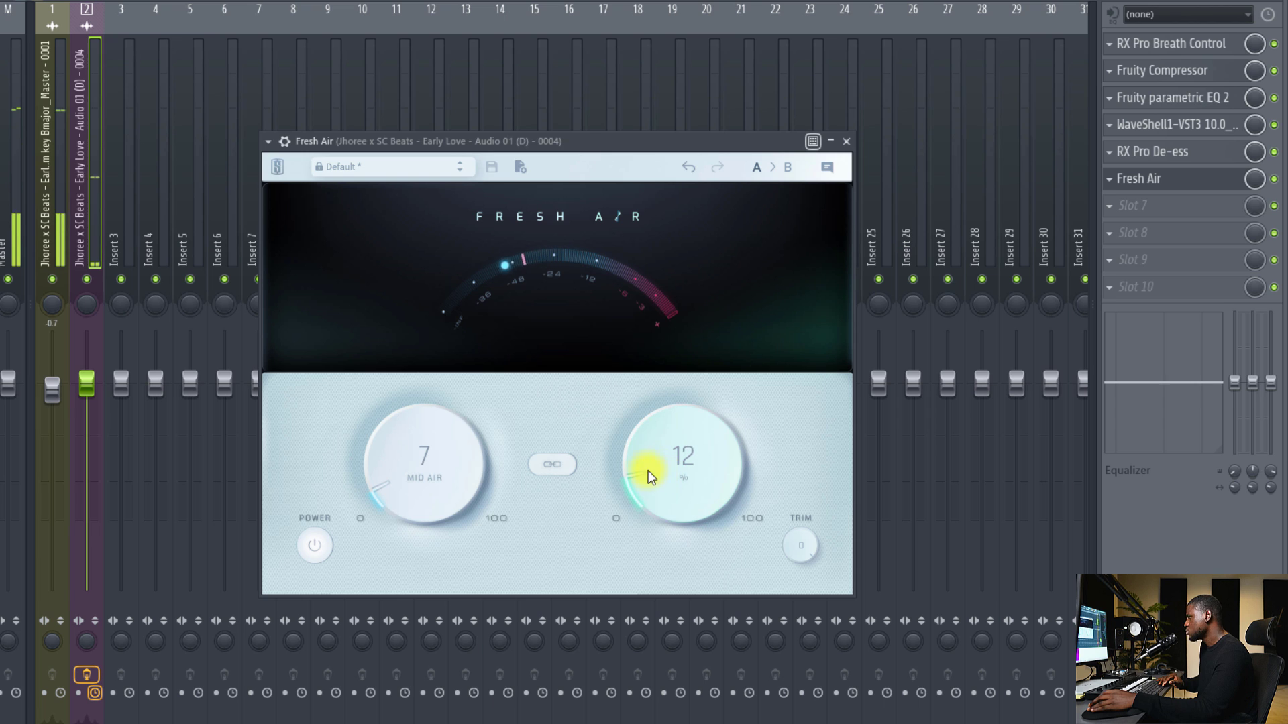
pyautogui.scroll(1, 648, 456)
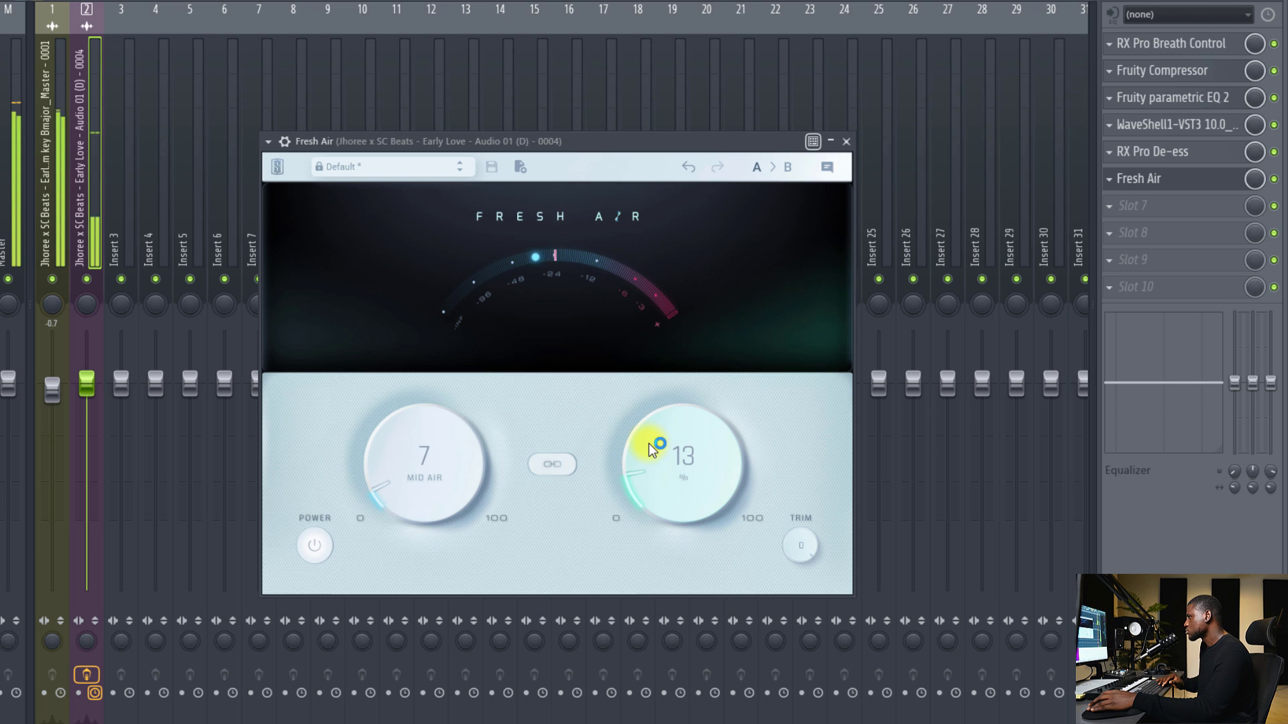
pyautogui.click(285, 141)
pyautogui.click(802, 168)
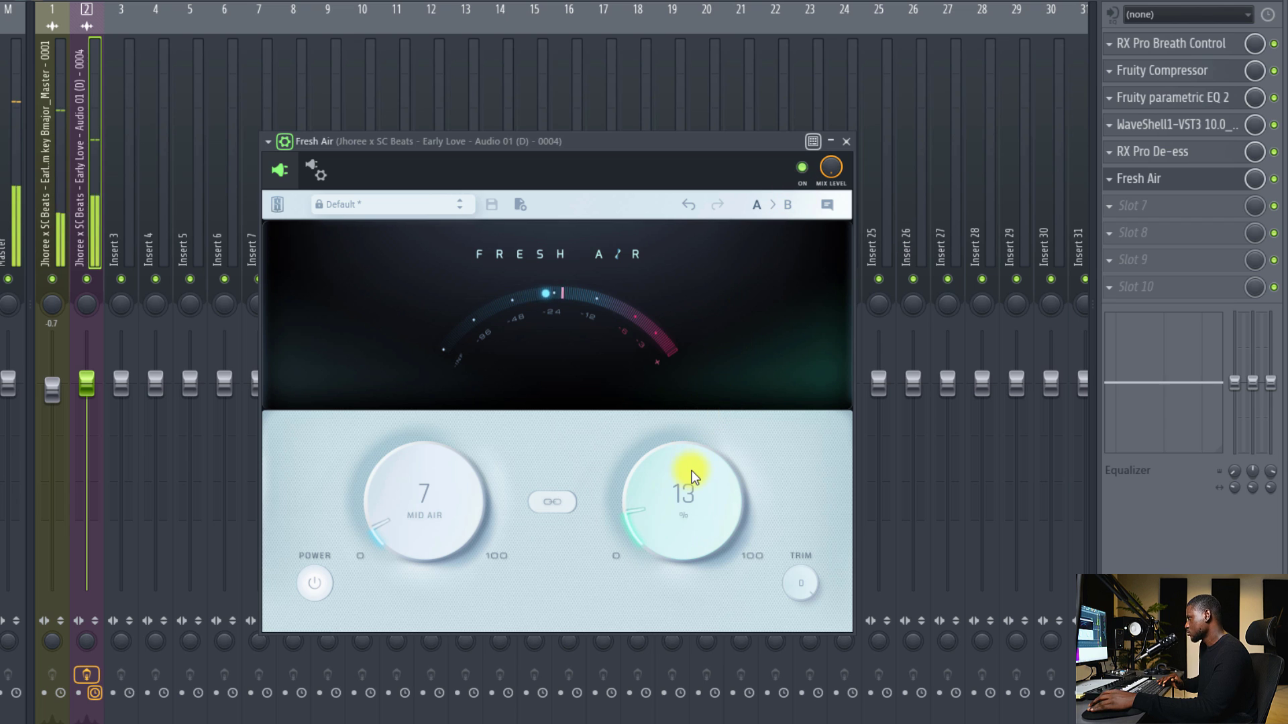
# - Lower High Air to 11 and the vocal fader to -1.7, and switch Fresh Air off
pyautogui.moveTo(689, 473); pyautogui.dragTo(685, 483)
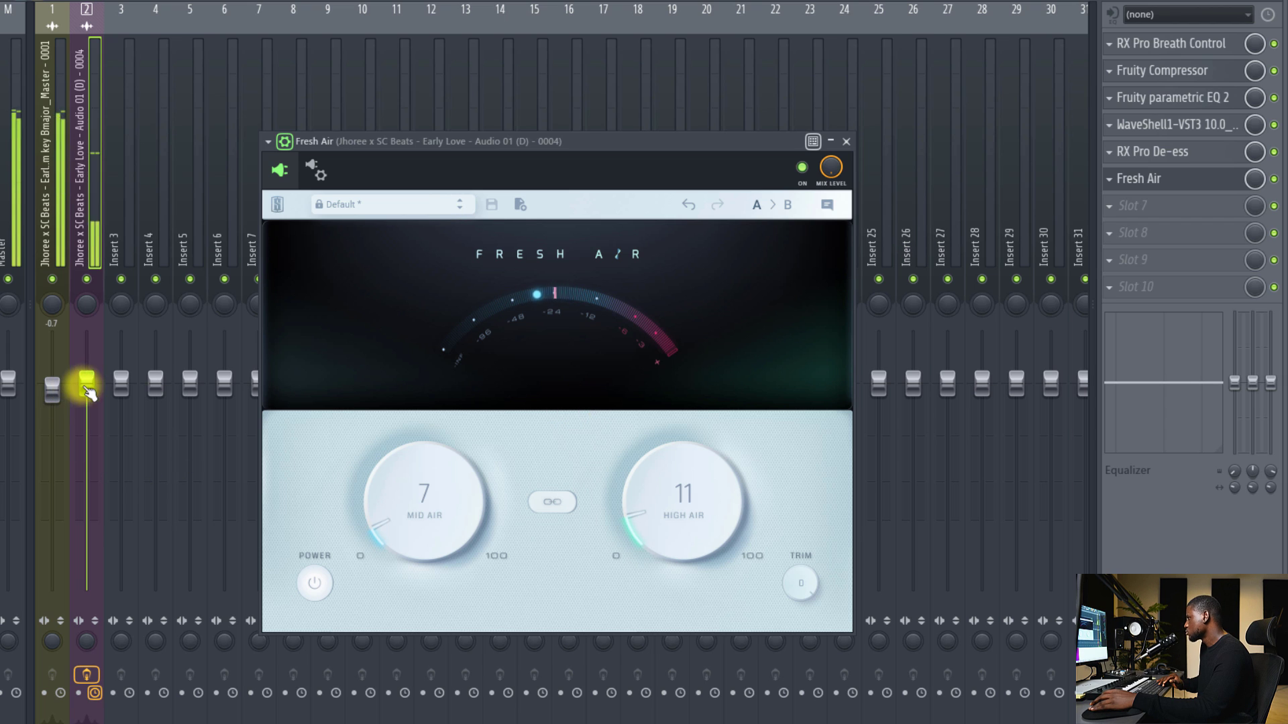
pyautogui.moveTo(86, 384)
pyautogui.mouseDown()
pyautogui.moveTo(82, 429)
pyautogui.moveTo(86, 404)
pyautogui.mouseUp()
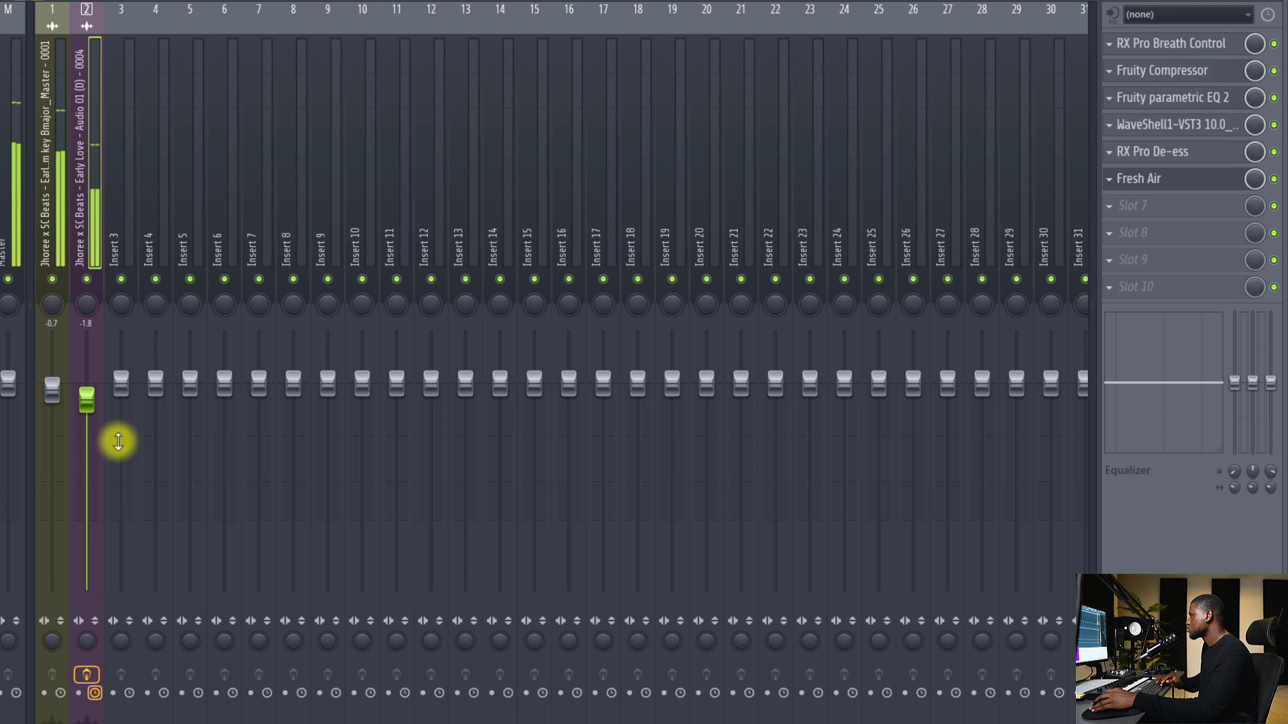
pyautogui.scroll(1, 95, 411)
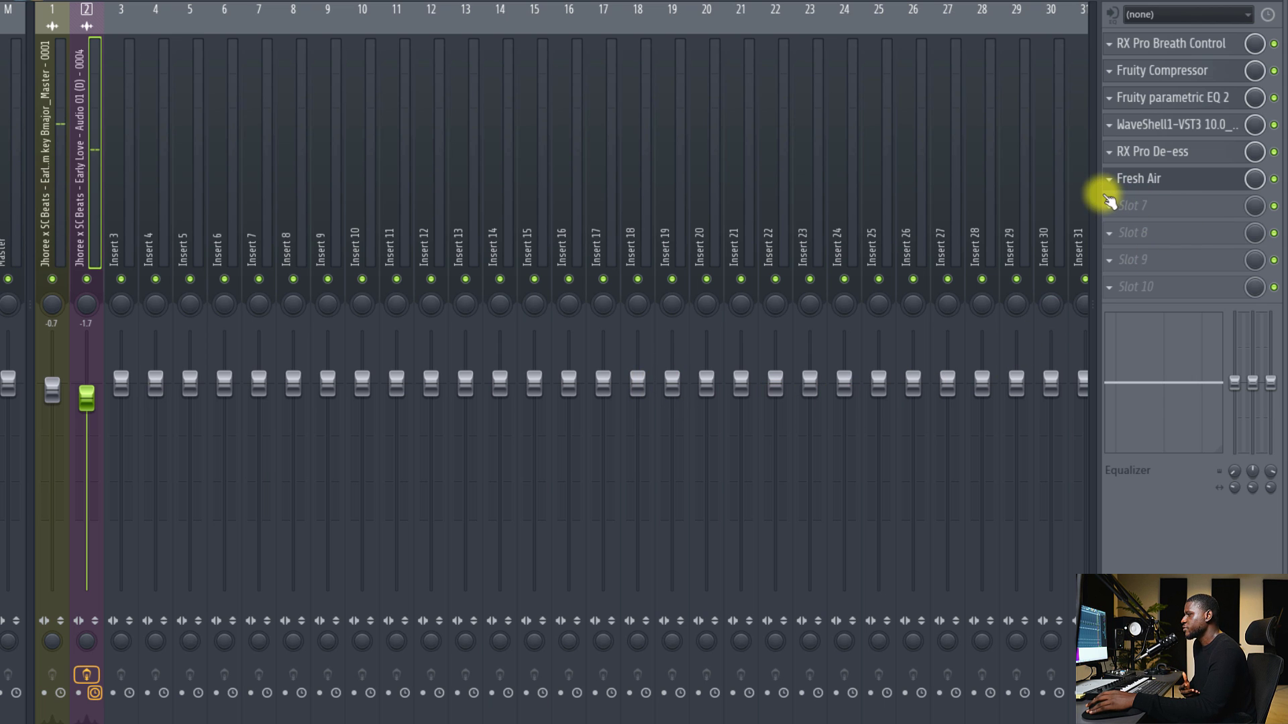
pyautogui.click(1274, 179)
pyautogui.click(1191, 215)
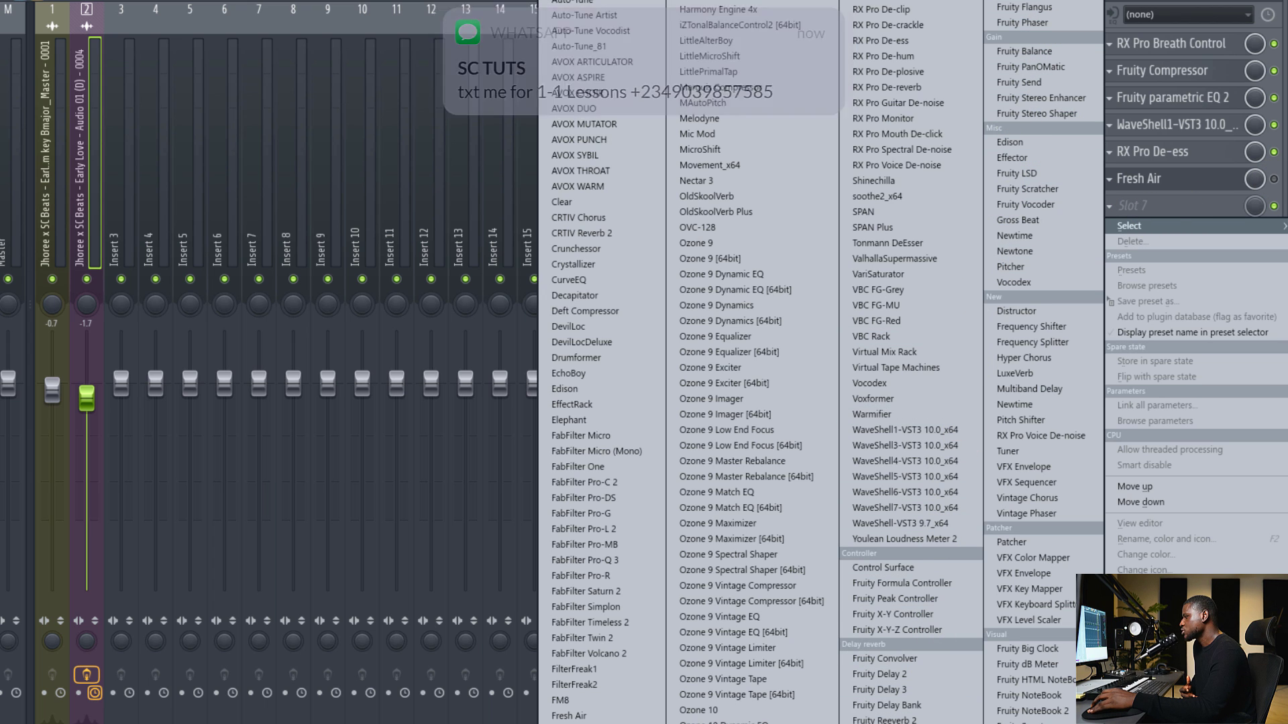
# - Load Fruity Multiband Compressor into Slot 7 and apply a preset
pyautogui.click(603, 721)
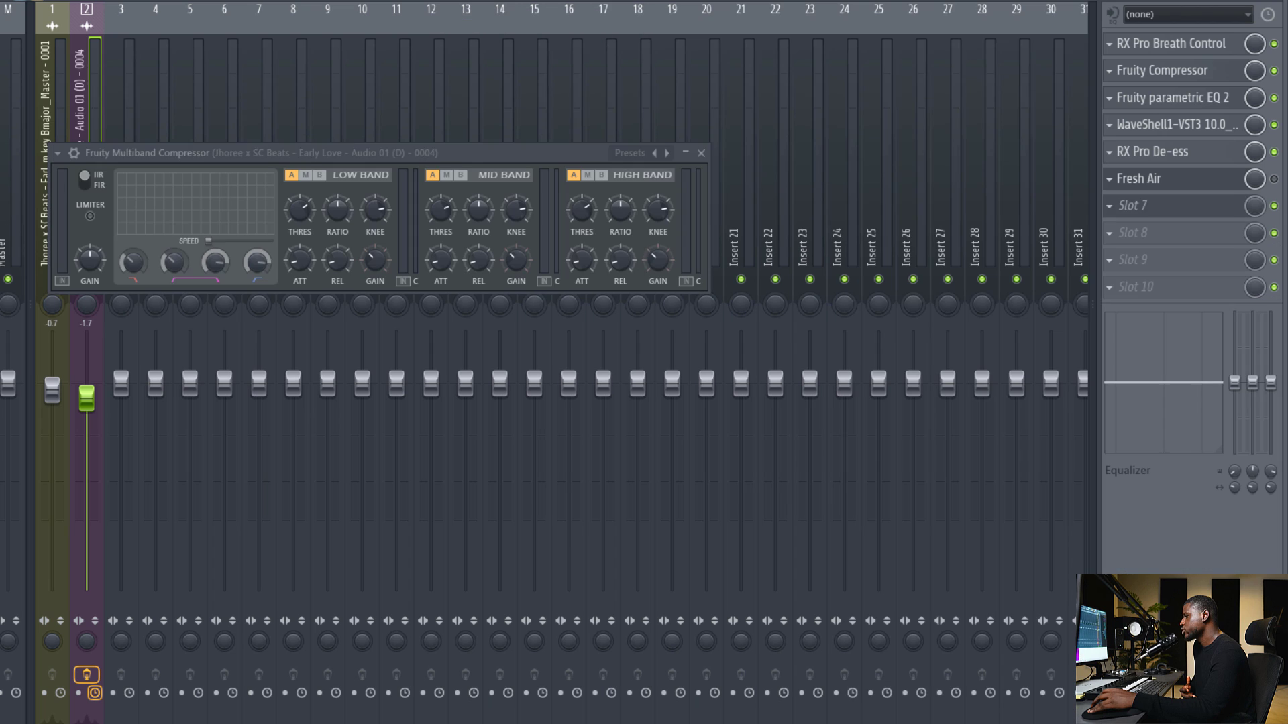
pyautogui.click(660, 159)
pyautogui.click(718, 215)
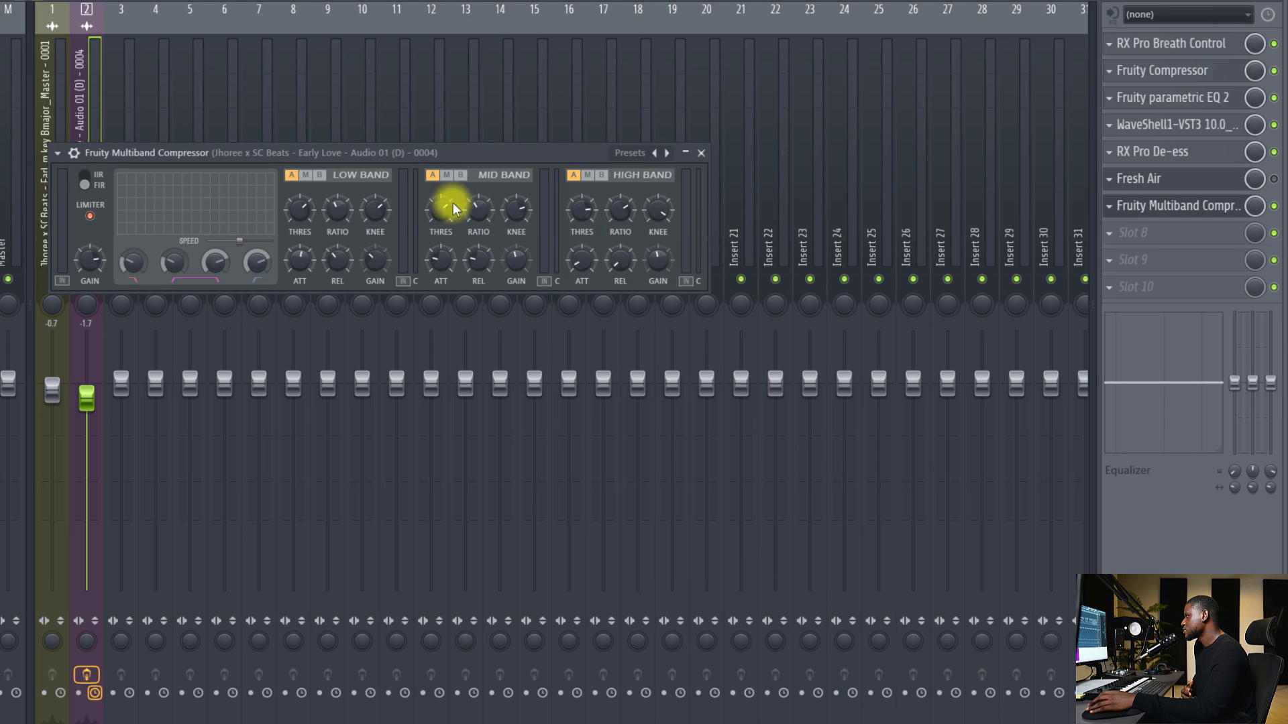
pyautogui.moveTo(438, 158); pyautogui.dragTo(667, 167)
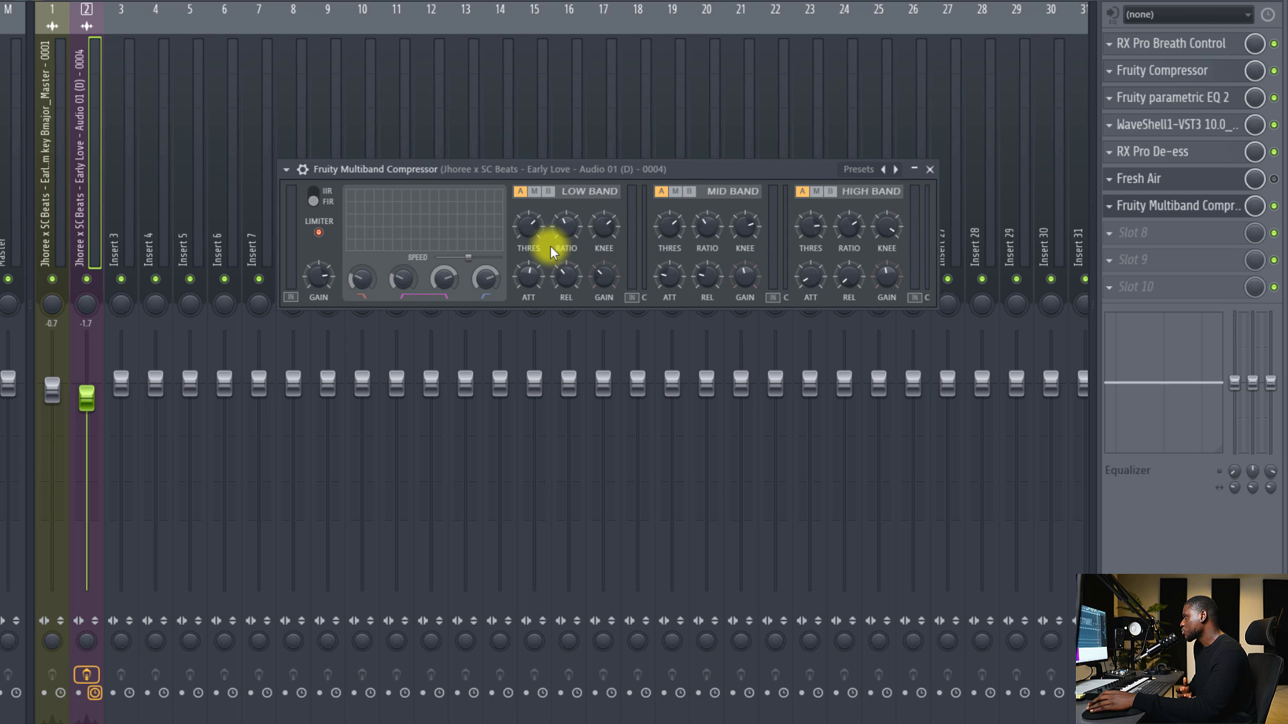
# - Adjust the low and mid band thresholds, reset the low band gain, and lower the vocal fader to -5.2
pyautogui.moveTo(527, 242); pyautogui.dragTo(575, 49)
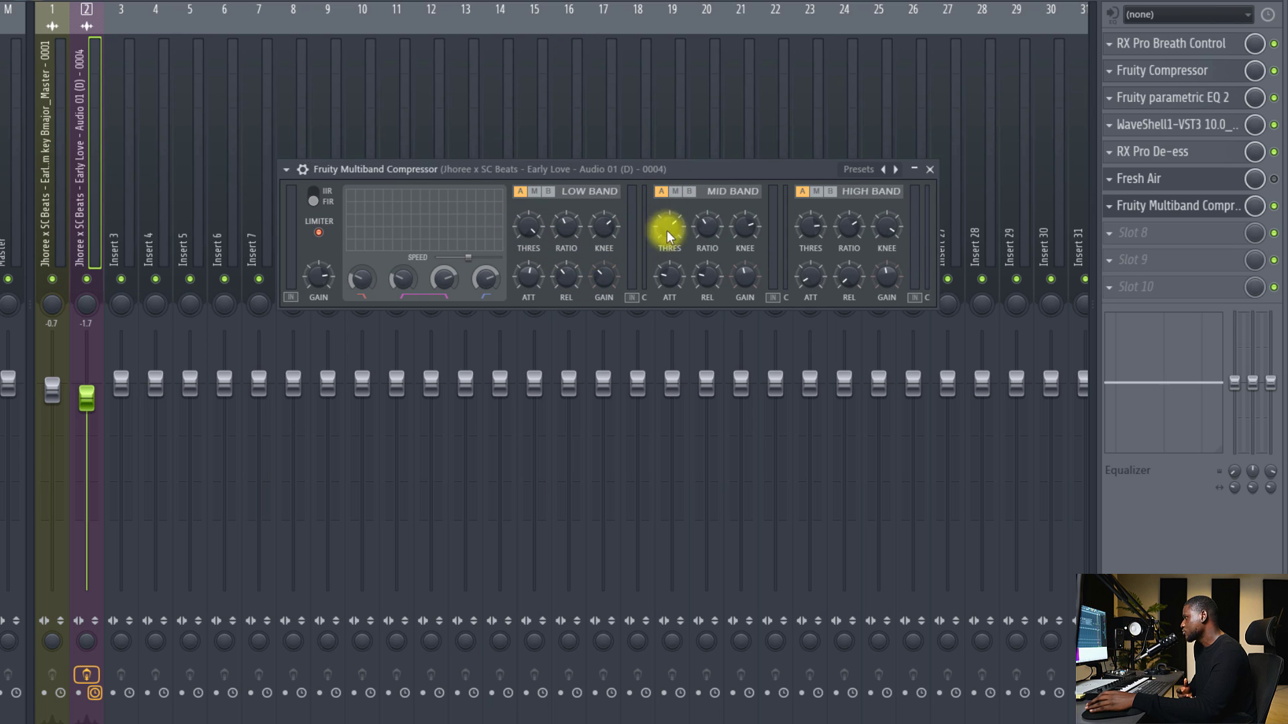
pyautogui.moveTo(668, 228); pyautogui.dragTo(727, 9)
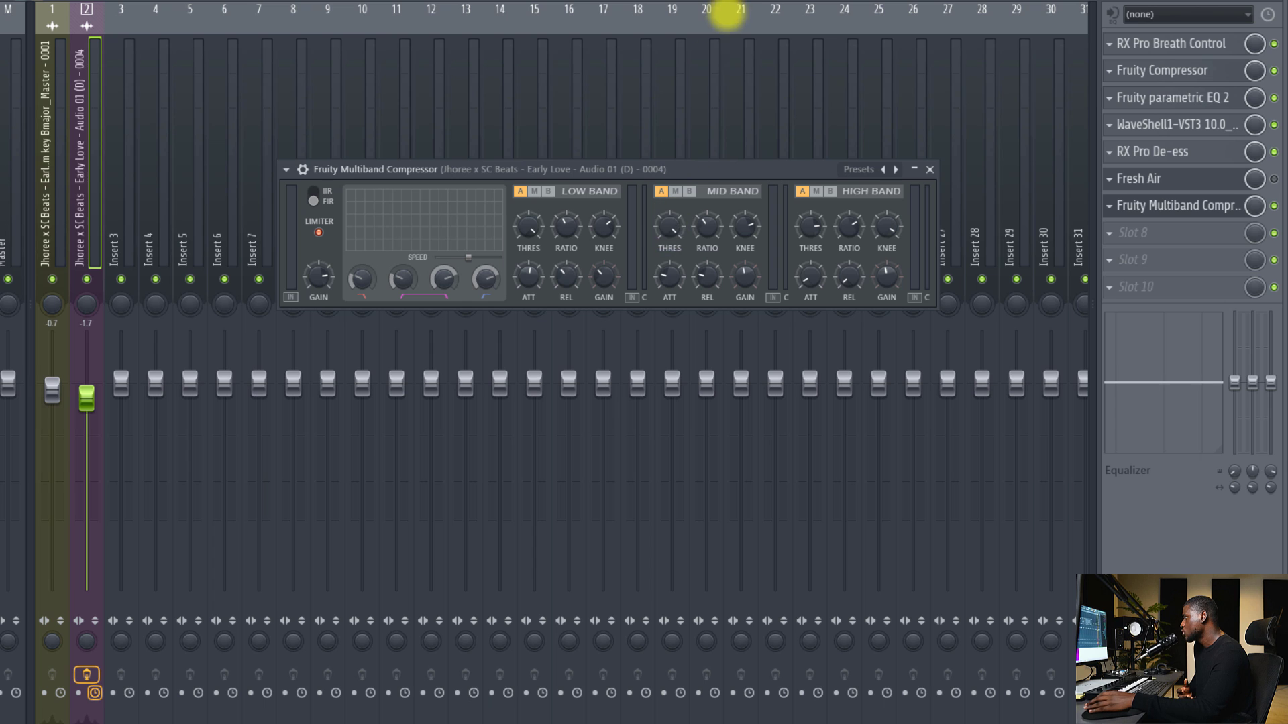
pyautogui.rightClick(609, 279)
pyautogui.click(627, 280)
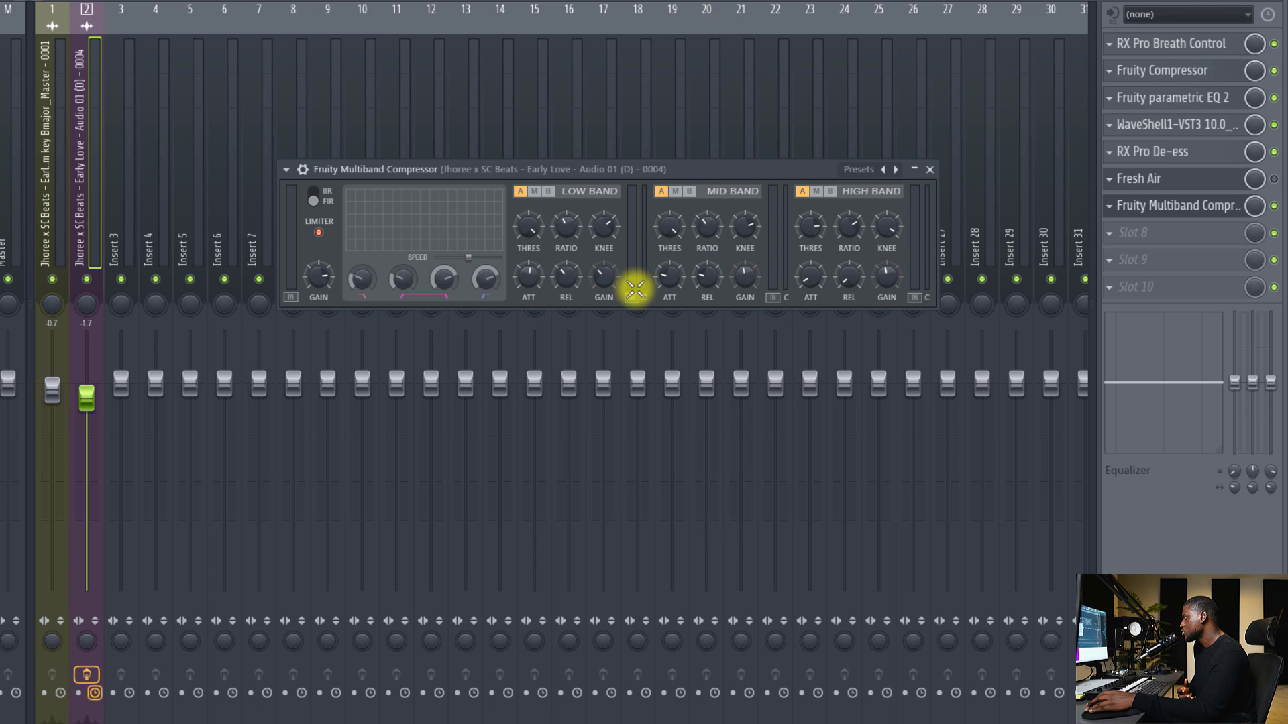
pyautogui.rightClick(710, 271)
pyautogui.click(754, 275)
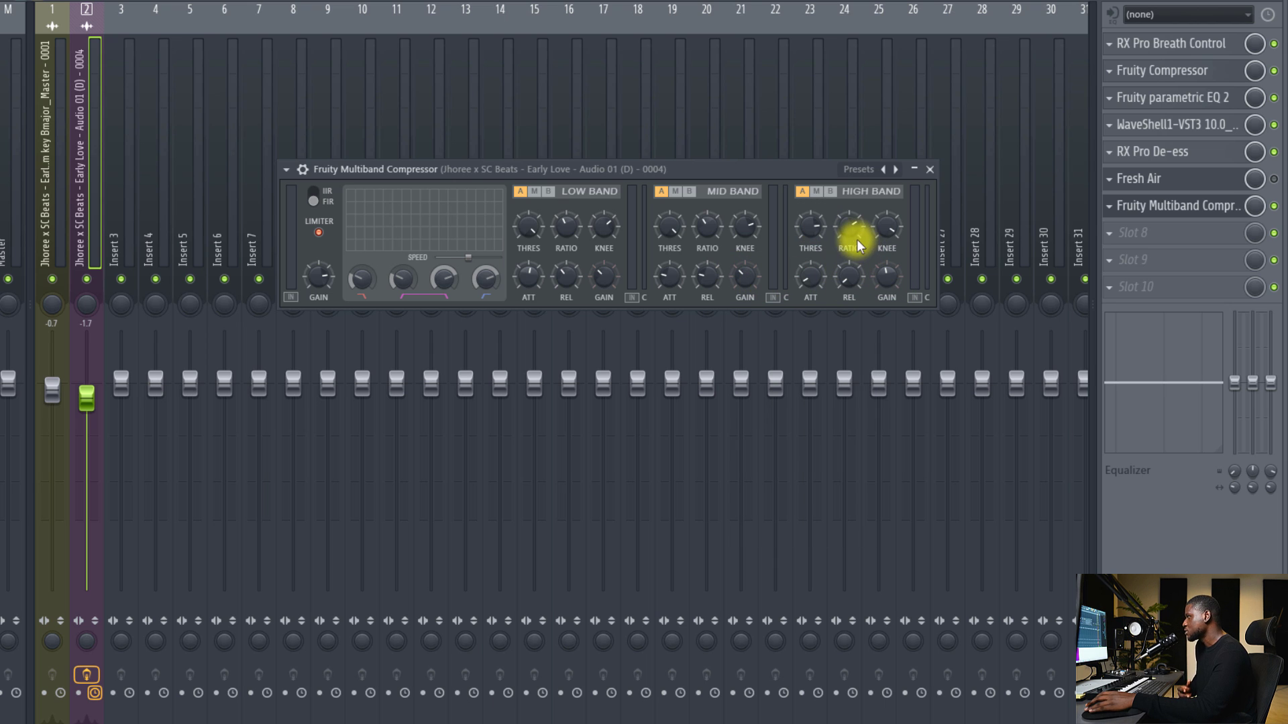
pyautogui.press('space')
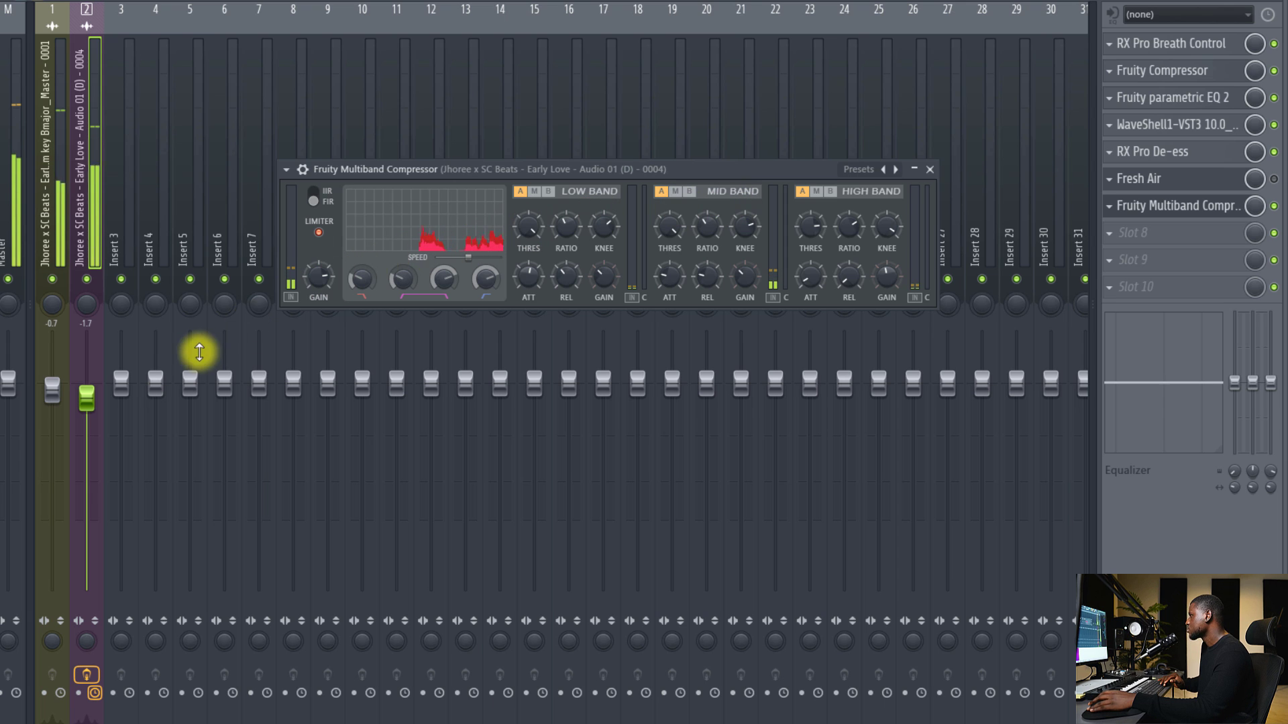
pyautogui.moveTo(87, 407)
pyautogui.mouseDown()
pyautogui.moveTo(111, 508)
pyautogui.moveTo(148, 474)
pyautogui.moveTo(100, 425)
pyautogui.mouseUp()
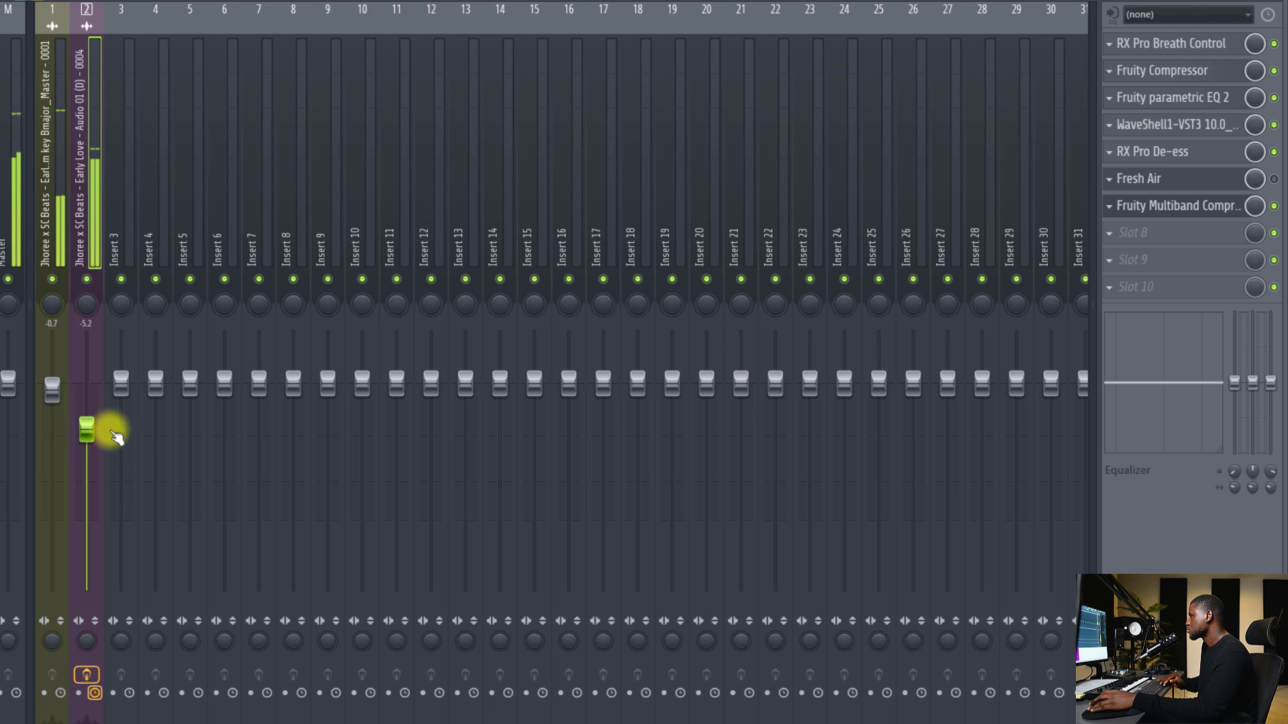
# - Reopen the Fruity Multiband Compressor and turn its High Band GAIN down
pyautogui.click(1166, 213)
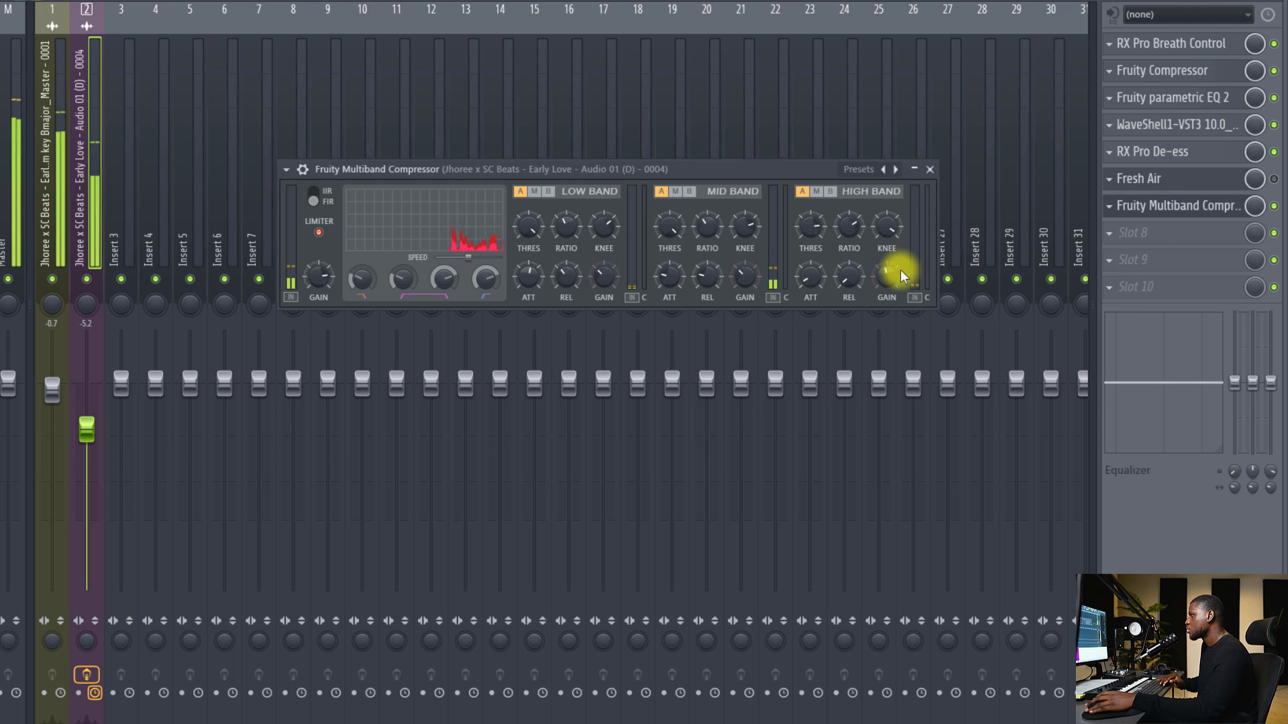
pyautogui.moveTo(883, 268); pyautogui.dragTo(878, 382)
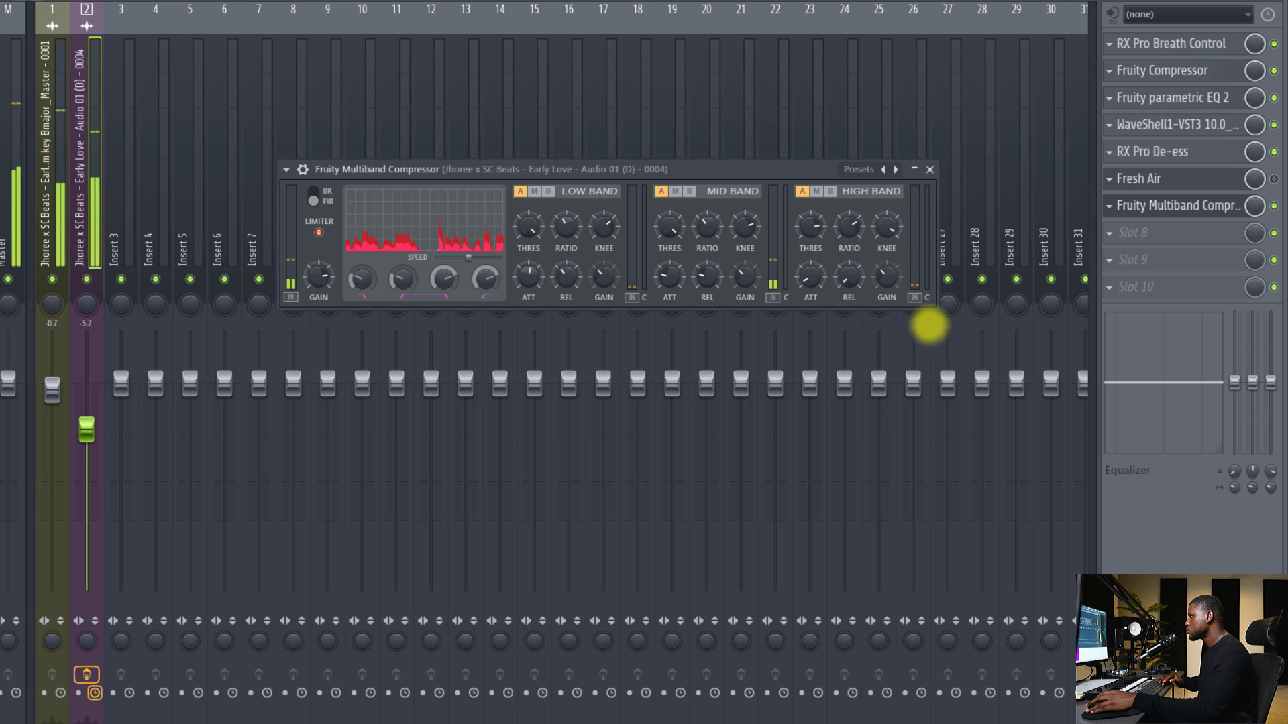